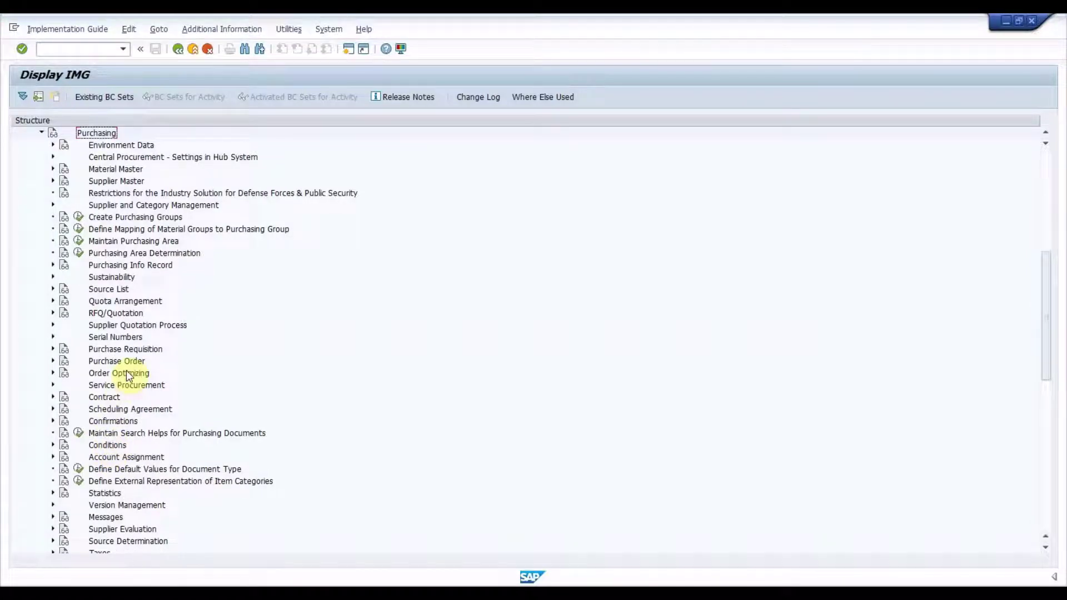
# Expand Purchase Order to Set Up Stock Transfer Between Storage Locations in the IMG
pyautogui.click(121, 362)
pyautogui.doubleClick(120, 360)
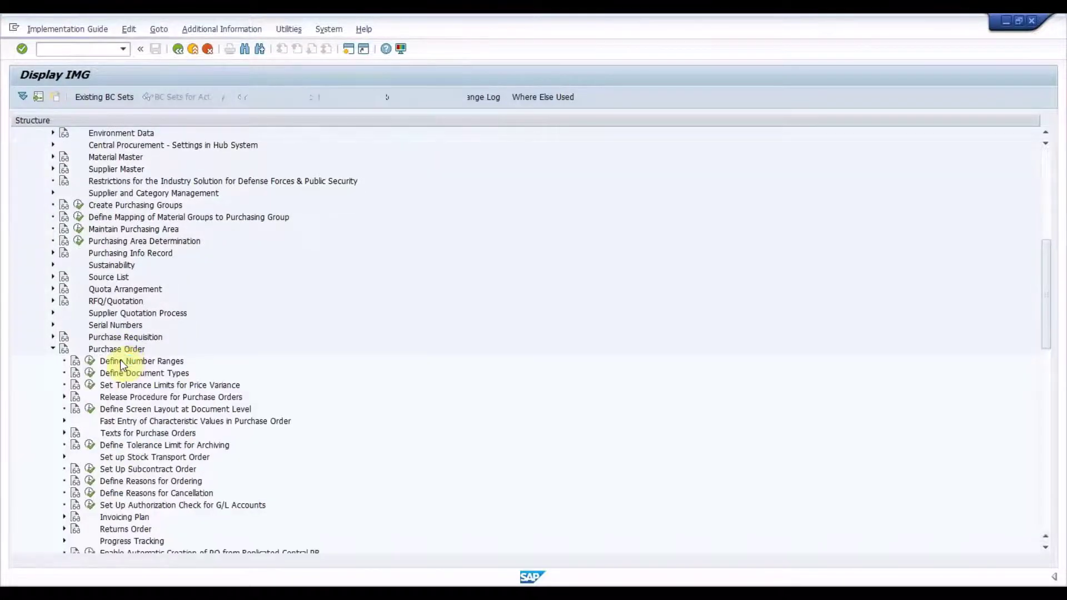
pyautogui.doubleClick(123, 457)
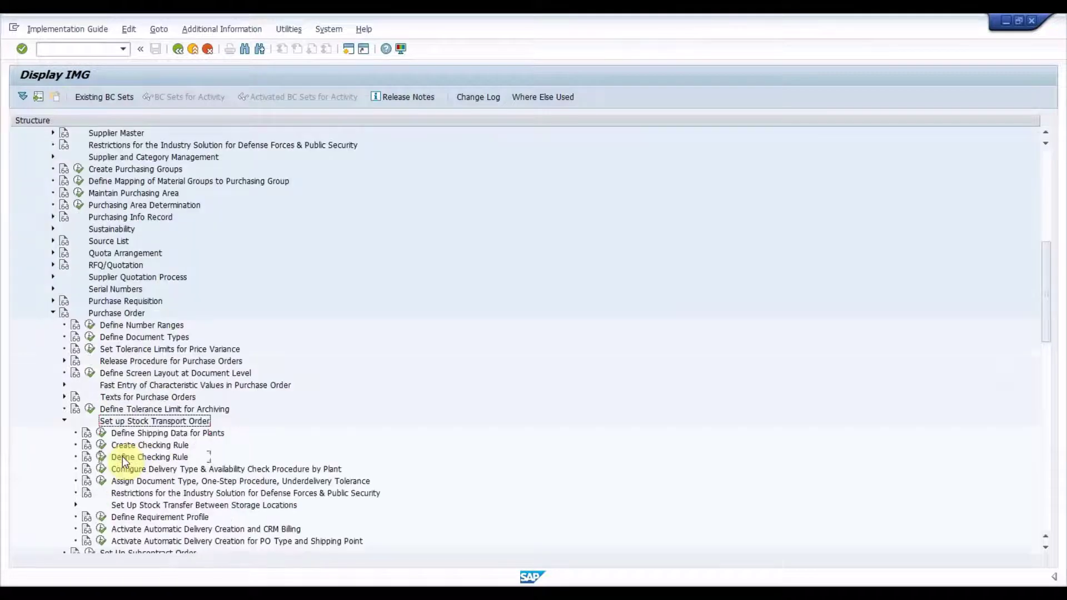
pyautogui.doubleClick(134, 506)
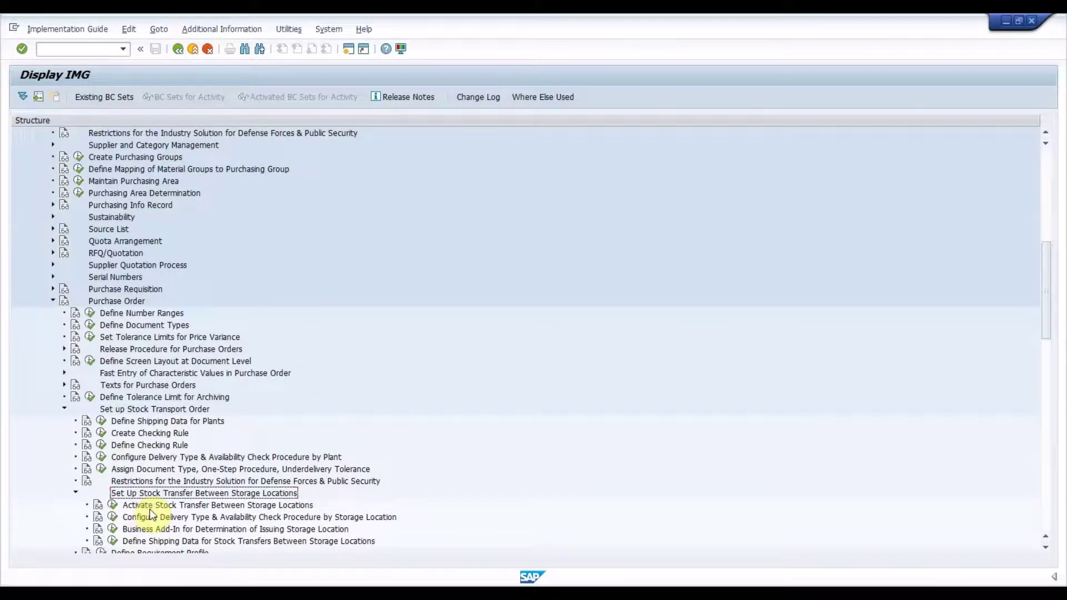
# Confirm Issuing Storage Location Active is enabled in Activate Stock Transfer Between Storage Locations
pyautogui.click(149, 506)
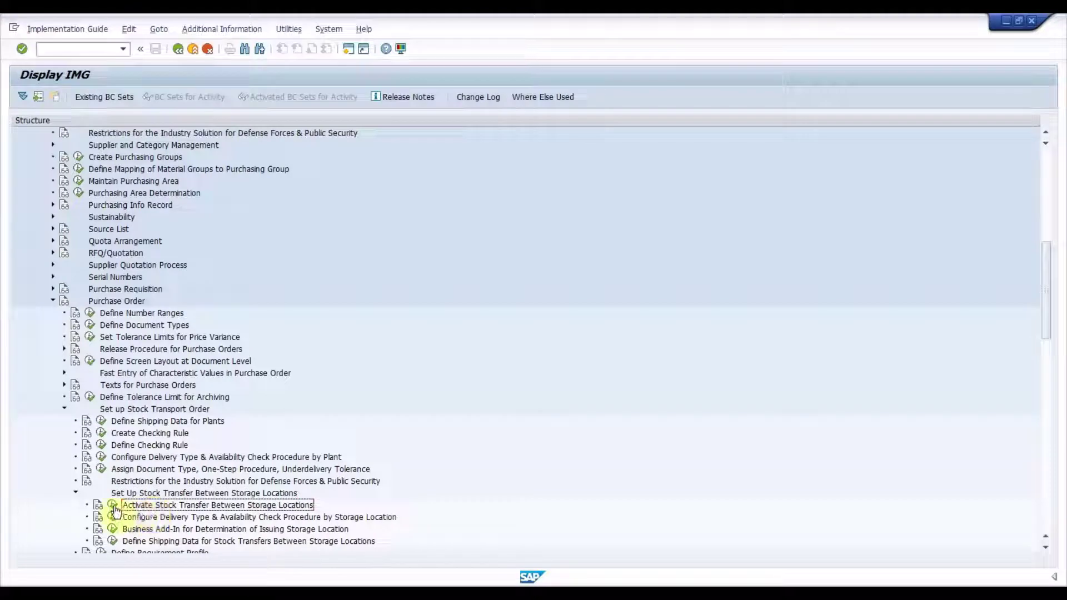
pyautogui.click(114, 506)
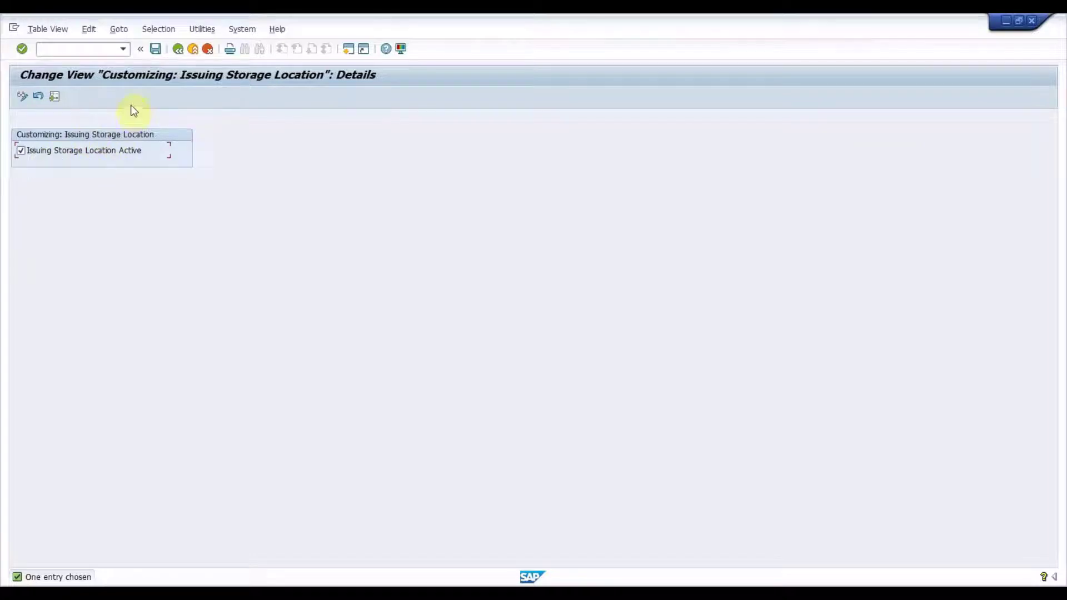
pyautogui.click(177, 49)
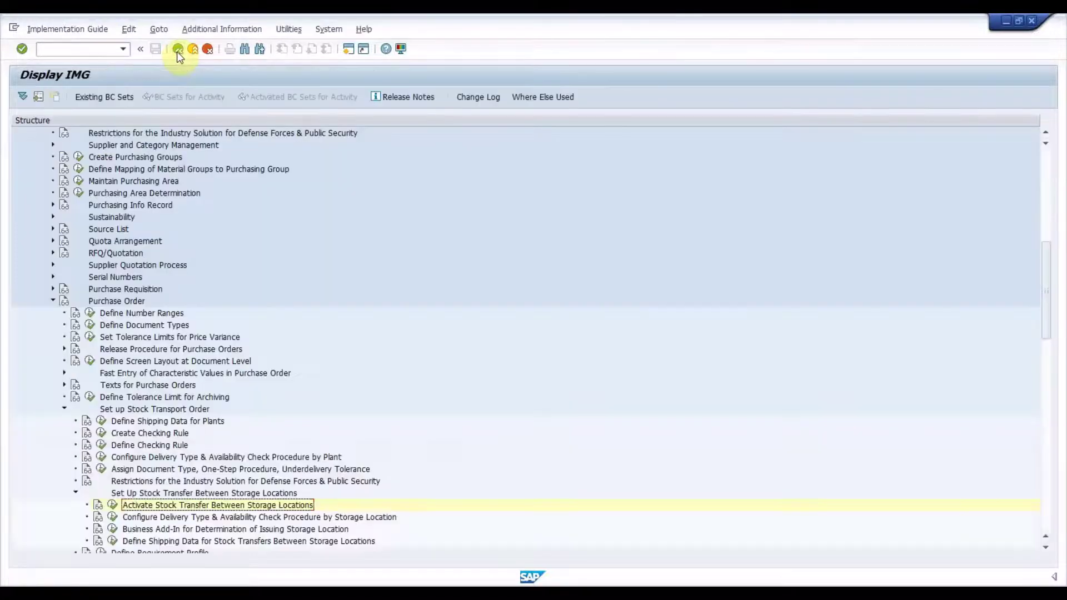
pyautogui.click(195, 519)
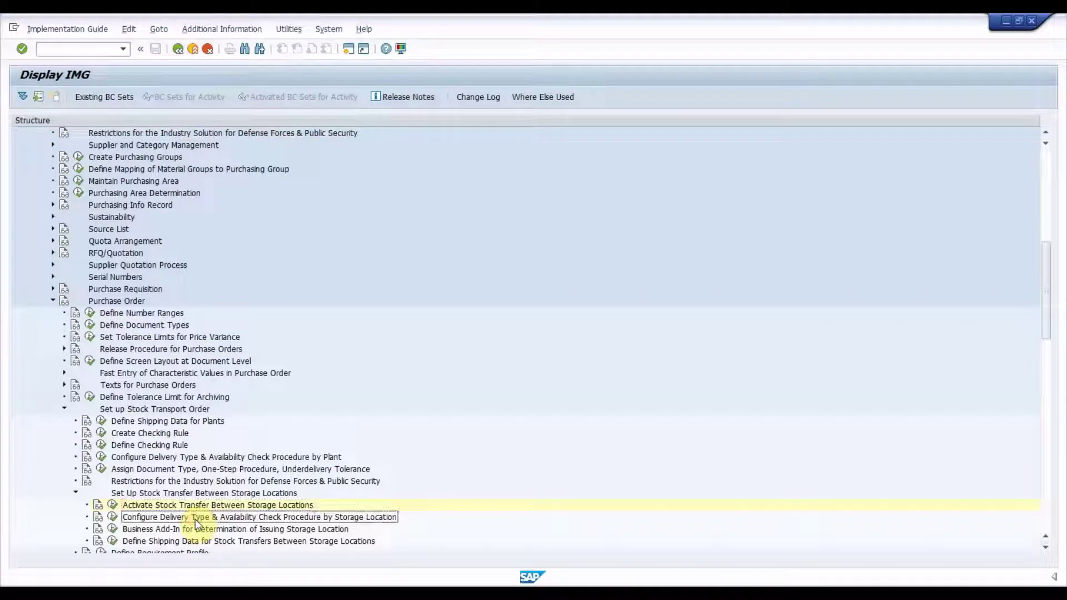
# In work area F, verify the UB entry for plant 1100 uses delivery type ZINL and rule RP
pyautogui.click(114, 518)
pyautogui.press('F4')
pyautogui.press('Return')
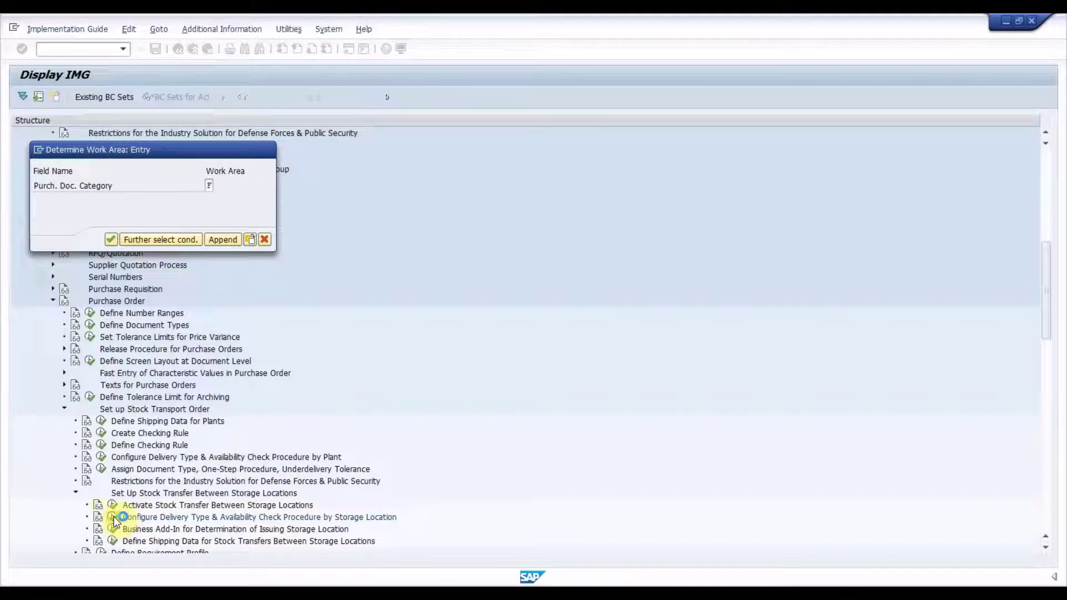
pyautogui.press('Return')
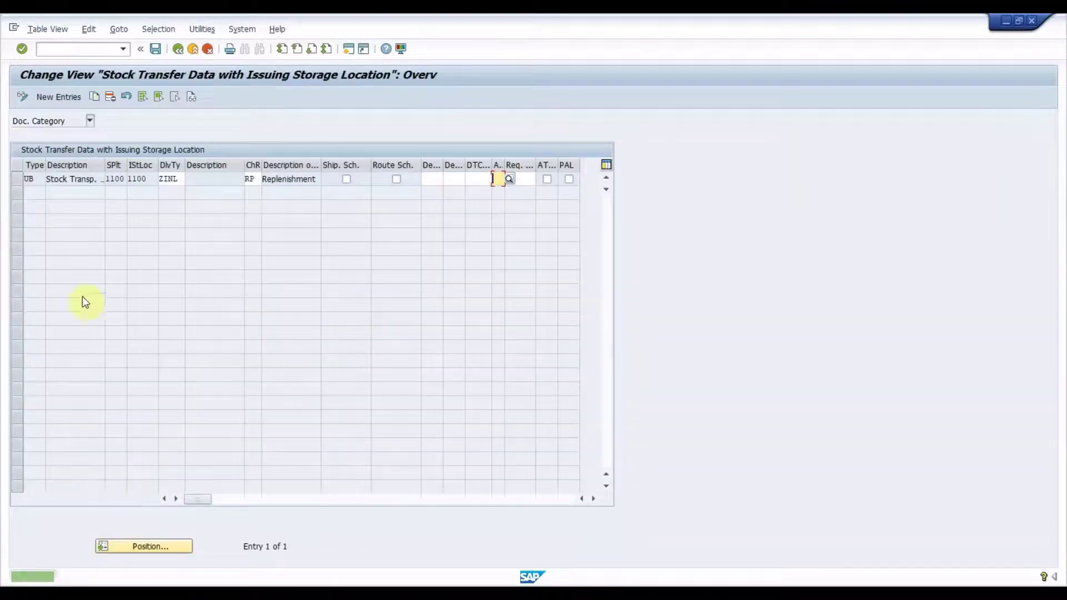
pyautogui.click(30, 179)
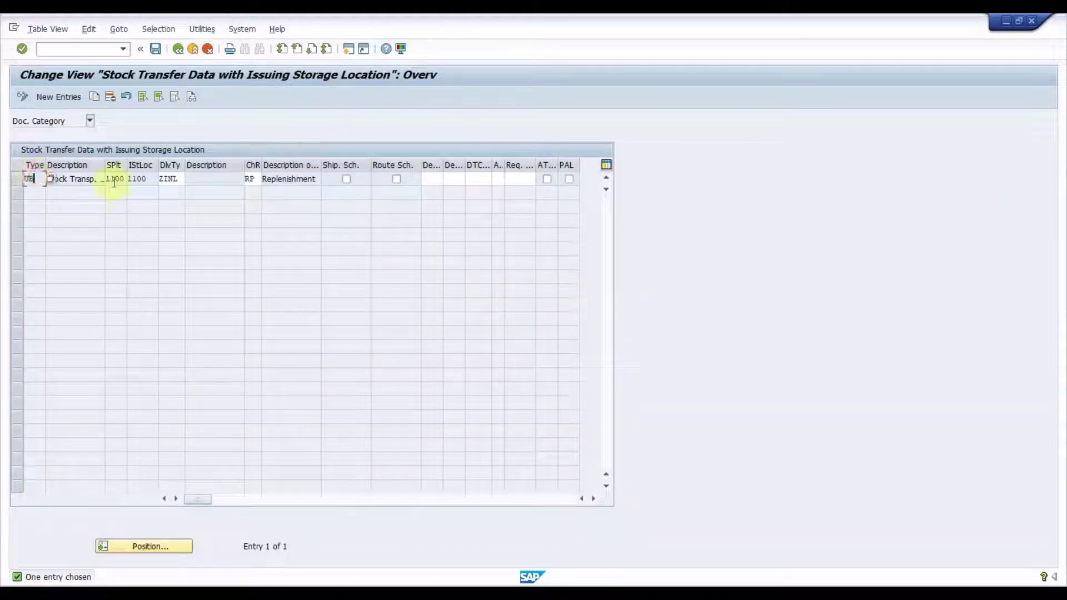
pyautogui.click(137, 178)
pyautogui.click(168, 178)
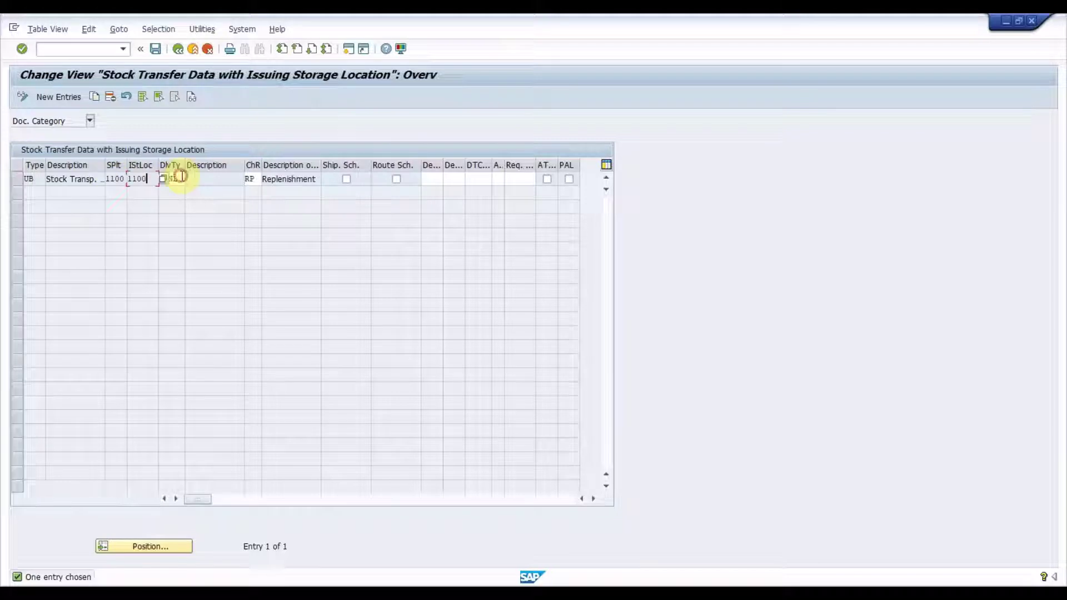
pyautogui.click(250, 179)
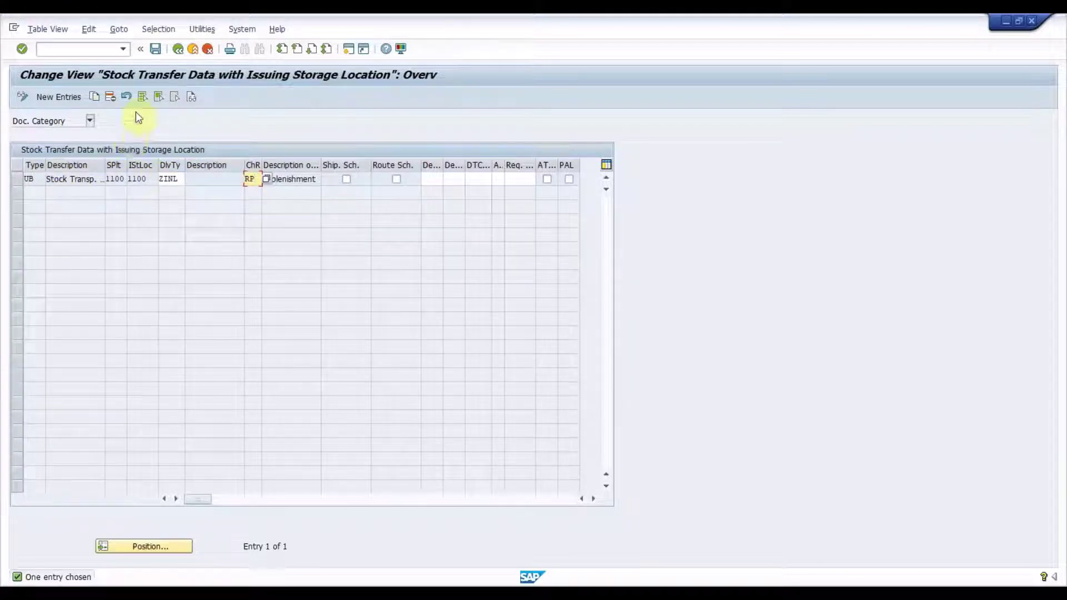
pyautogui.click(177, 50)
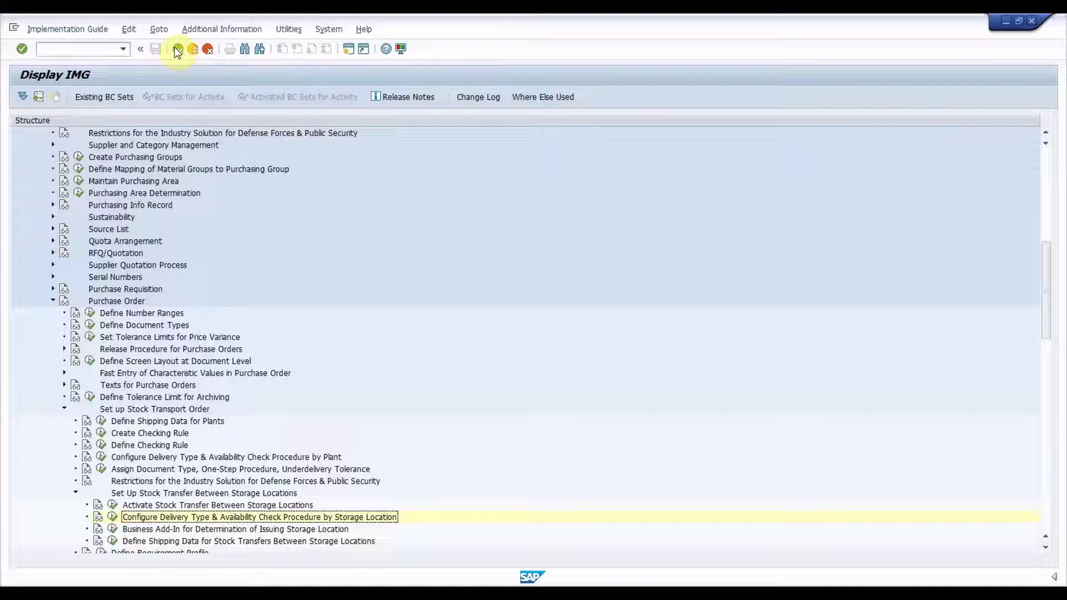
# Run Define Shipping Data for Stock Transfers Between Storage Locations
pyautogui.click(171, 541)
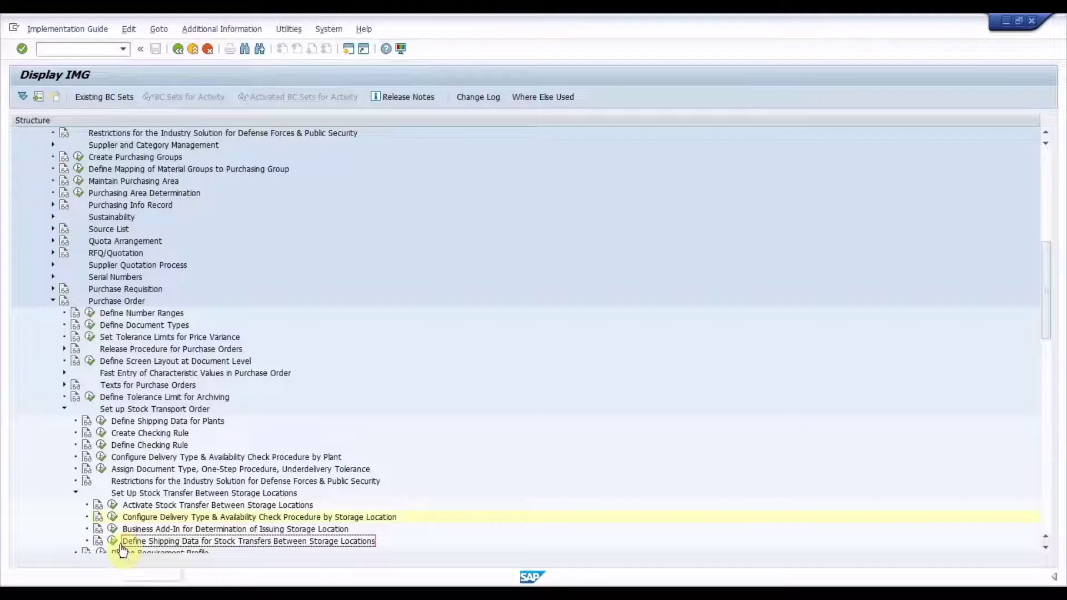
pyautogui.press('Down')
pyautogui.press('Down')
pyautogui.press('Down')
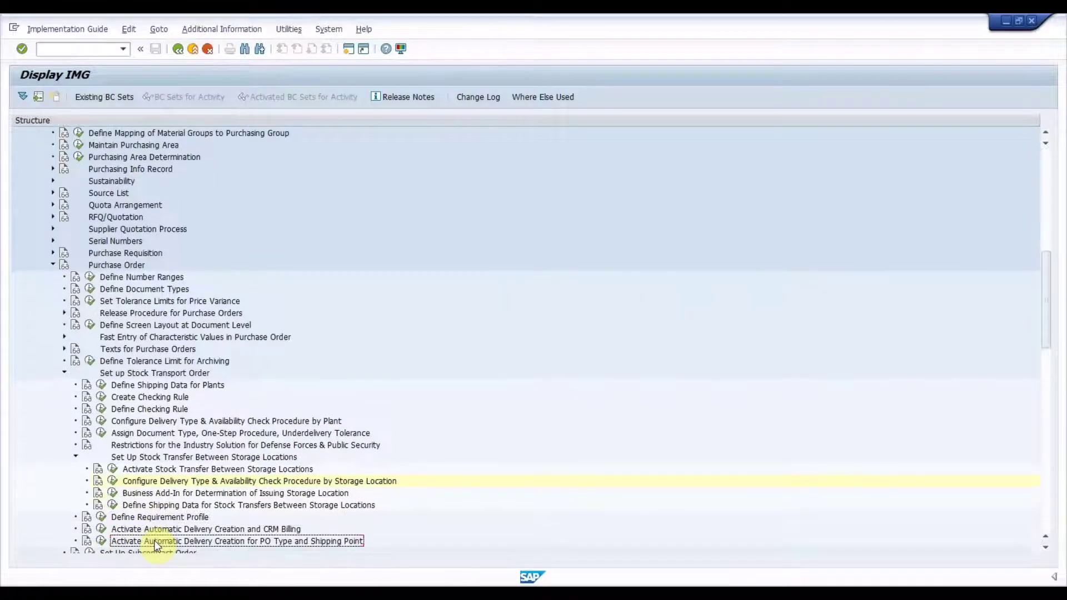
pyautogui.click(167, 506)
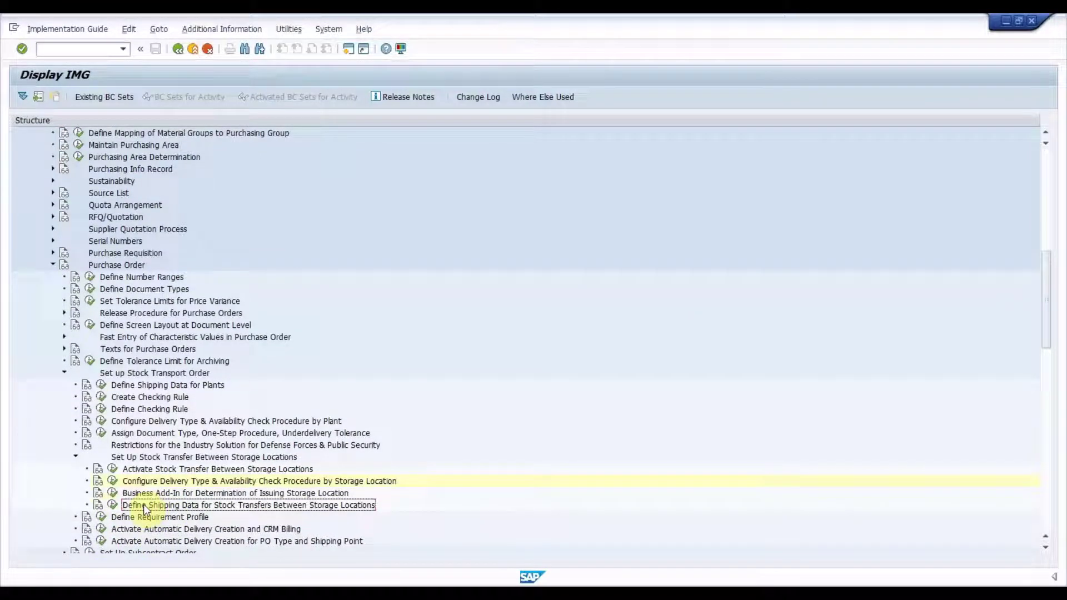
pyautogui.click(113, 505)
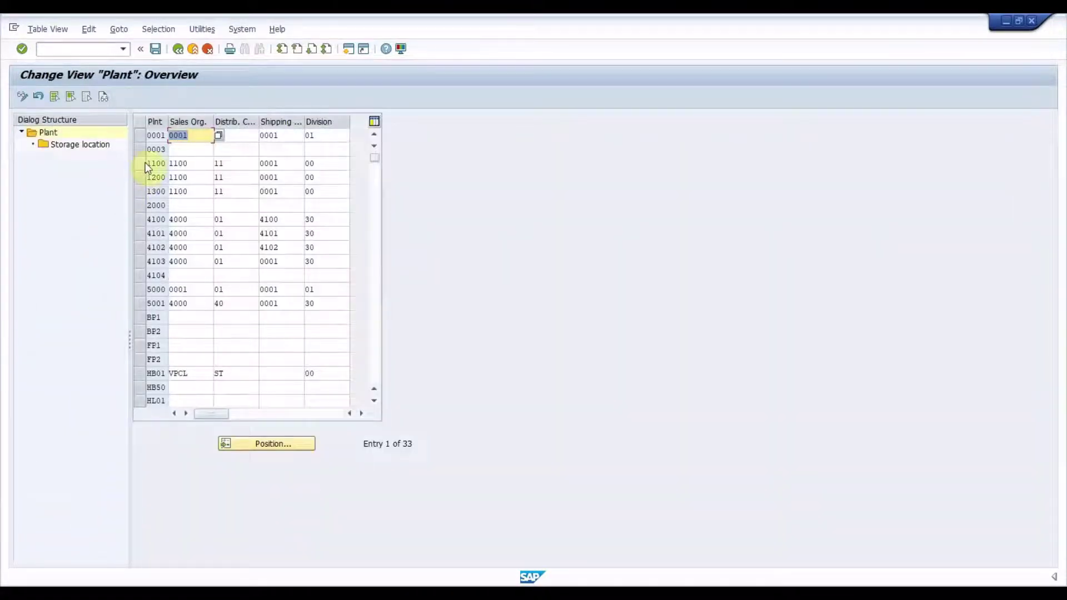
# Review plant 1100's storage locations: shipping point 1100, sales org 1100, channel 11, division 00
pyautogui.click(145, 162)
pyautogui.doubleClick(80, 144)
pyautogui.click(359, 135)
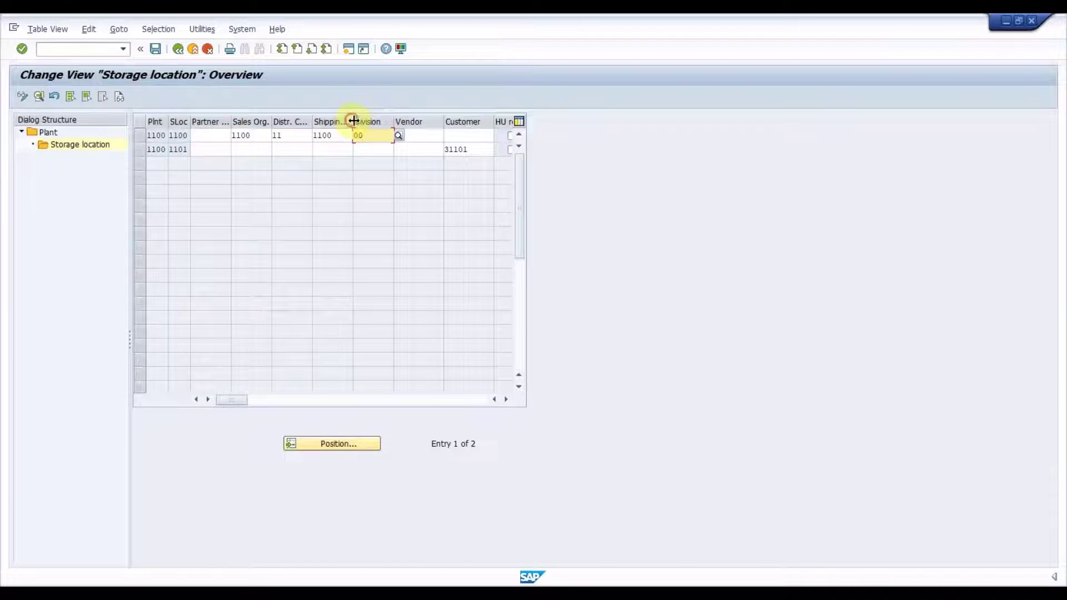
pyautogui.moveTo(352, 122); pyautogui.dragTo(367, 122)
pyautogui.click(480, 150)
pyautogui.doubleClick(480, 150)
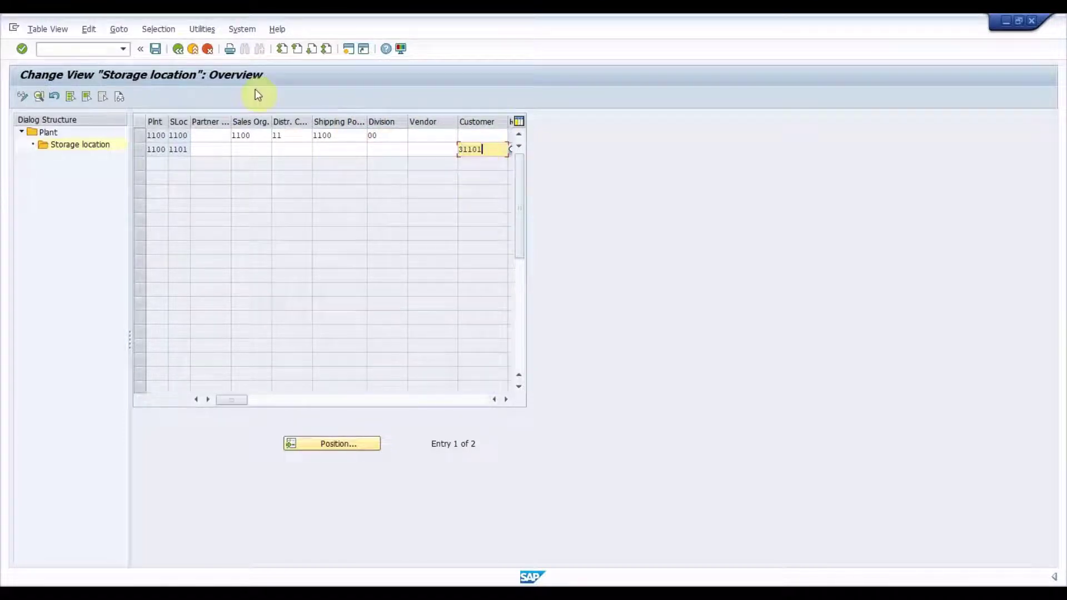
pyautogui.click(178, 49)
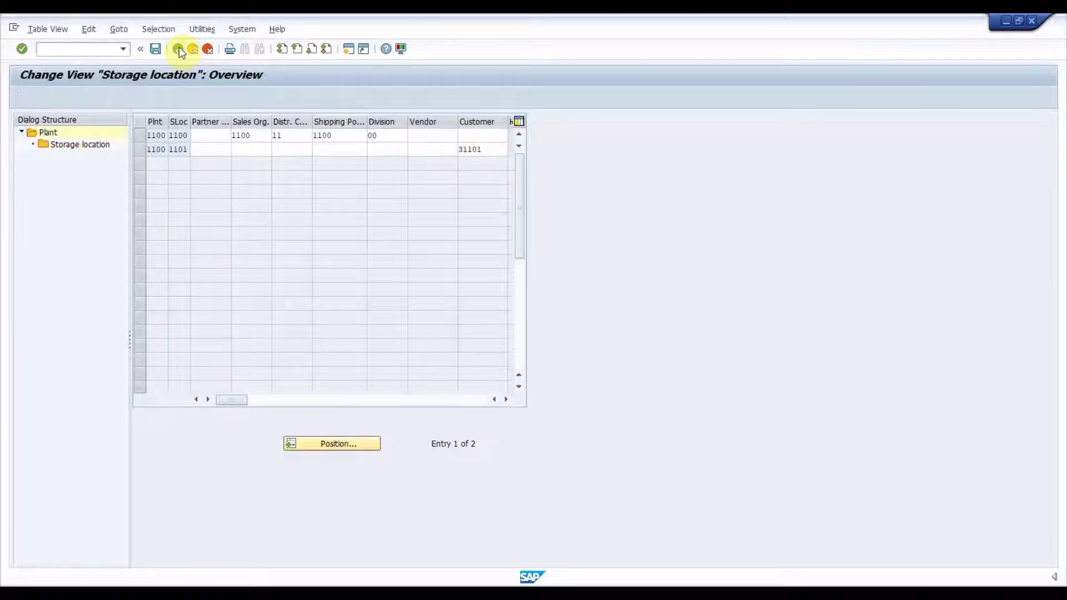
pyautogui.click(179, 49)
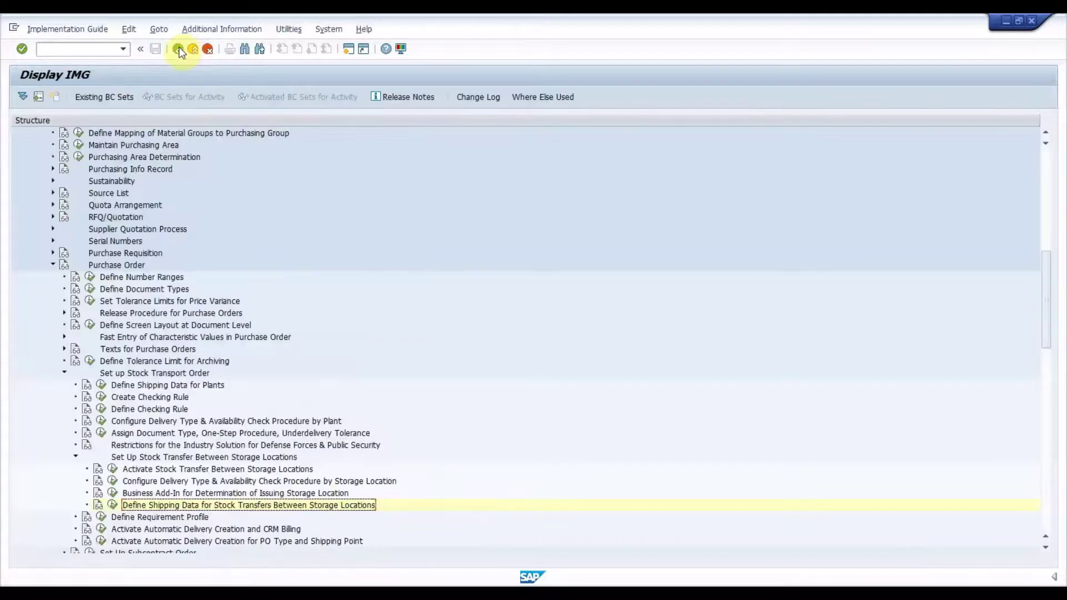
# Leave customizing and start ME21N to create a purchase order
pyautogui.click(179, 49)
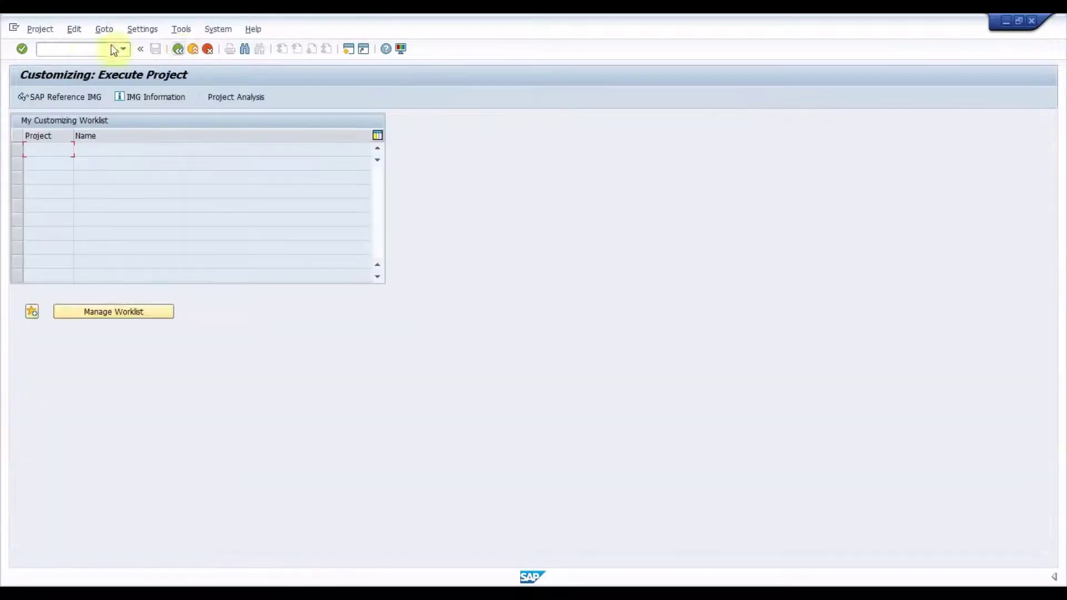
pyautogui.click(87, 47)
pyautogui.write('/n')
pyautogui.press('Return')
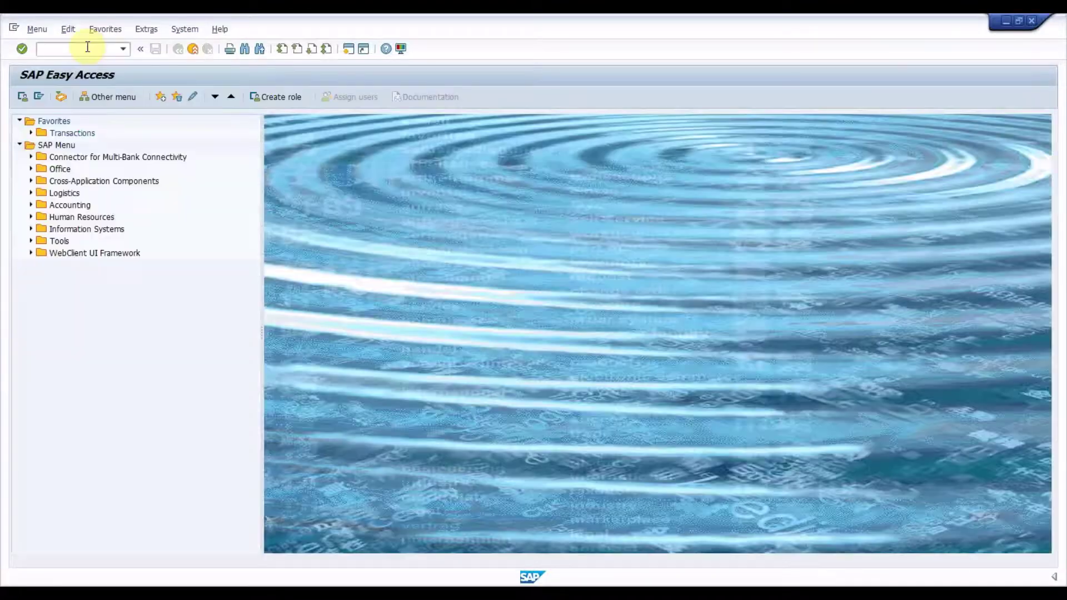
pyautogui.click(87, 47)
pyautogui.write('ME21N')
pyautogui.press('Return')
# Set purchasing organization 1100 and purchasing group 001 on the UB order
pyautogui.click(110, 165)
pyautogui.click(116, 177)
pyautogui.click(115, 180)
pyautogui.click(116, 190)
pyautogui.click(150, 310)
pyautogui.press('Return')
# Add item in-sl4 with quantity 10 for plant 1100
pyautogui.click(149, 310)
pyautogui.press('Tab')
pyautogui.write('10')
pyautogui.press('Tab')
pyautogui.press('Tab')
pyautogui.press('Tab')
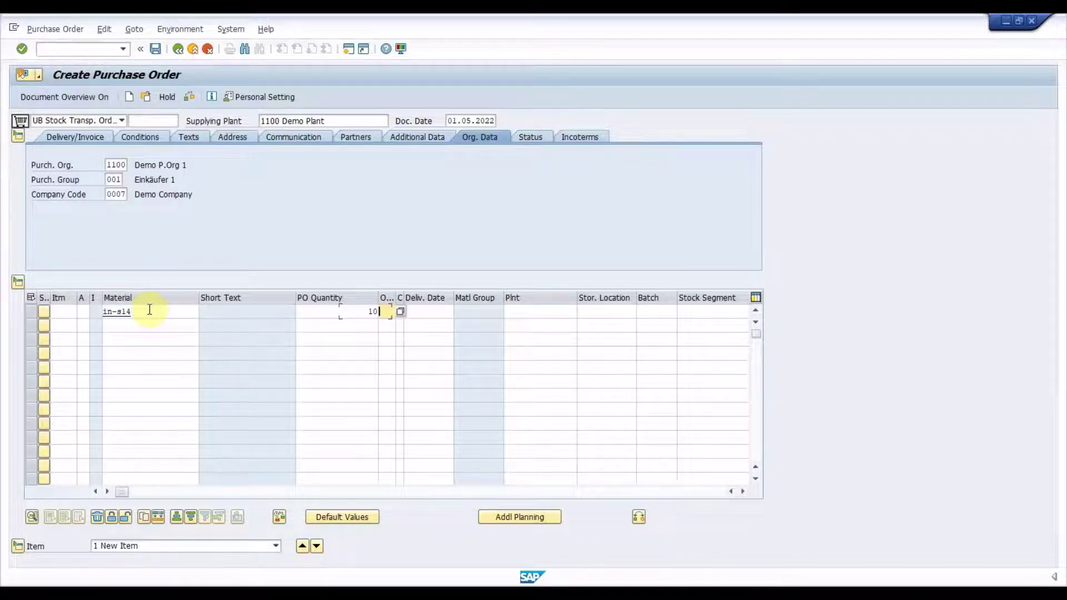
pyautogui.write('1100')
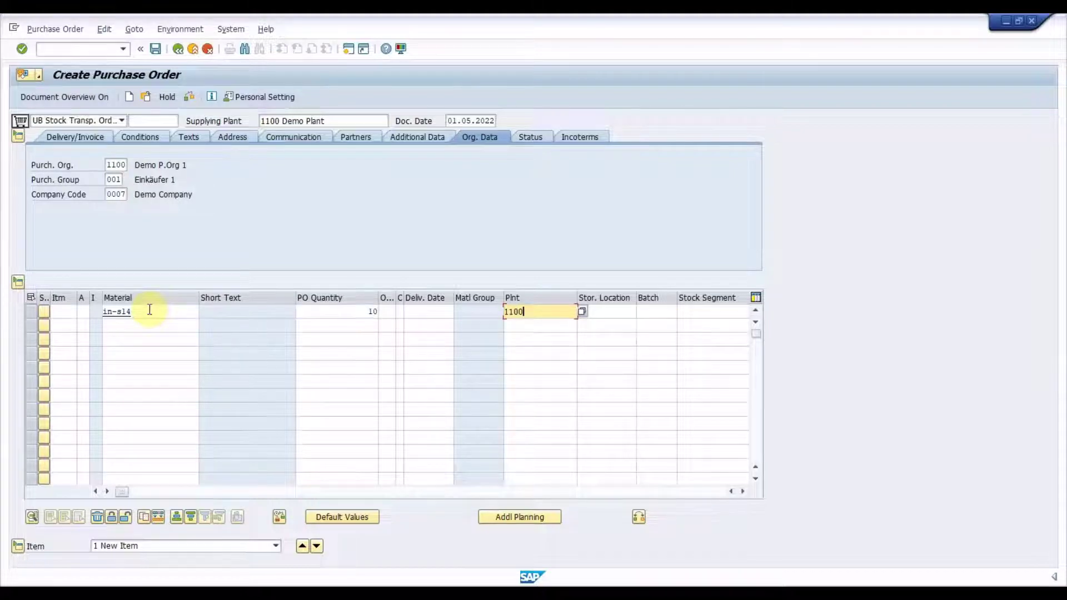
# Process the item and review its shipping data customer and plant
pyautogui.press('Return')
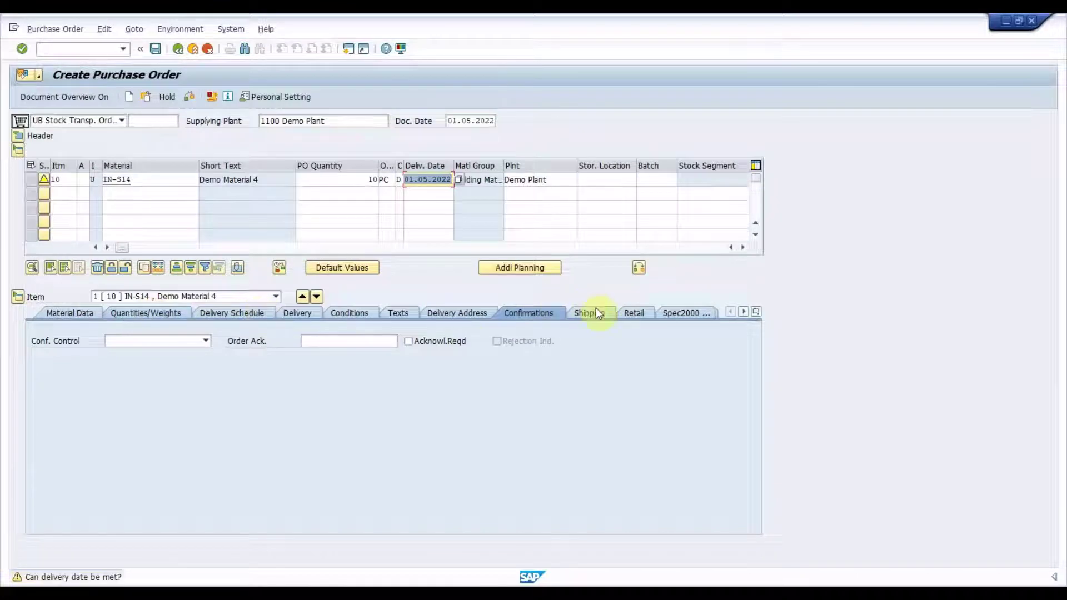
pyautogui.click(596, 310)
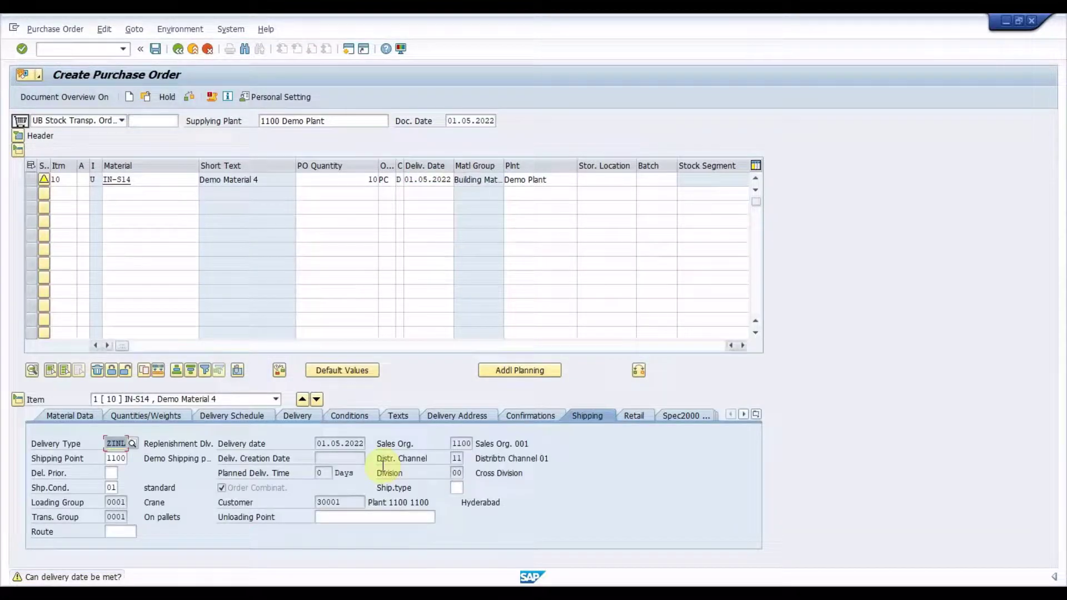
pyautogui.click(349, 502)
pyautogui.click(434, 502)
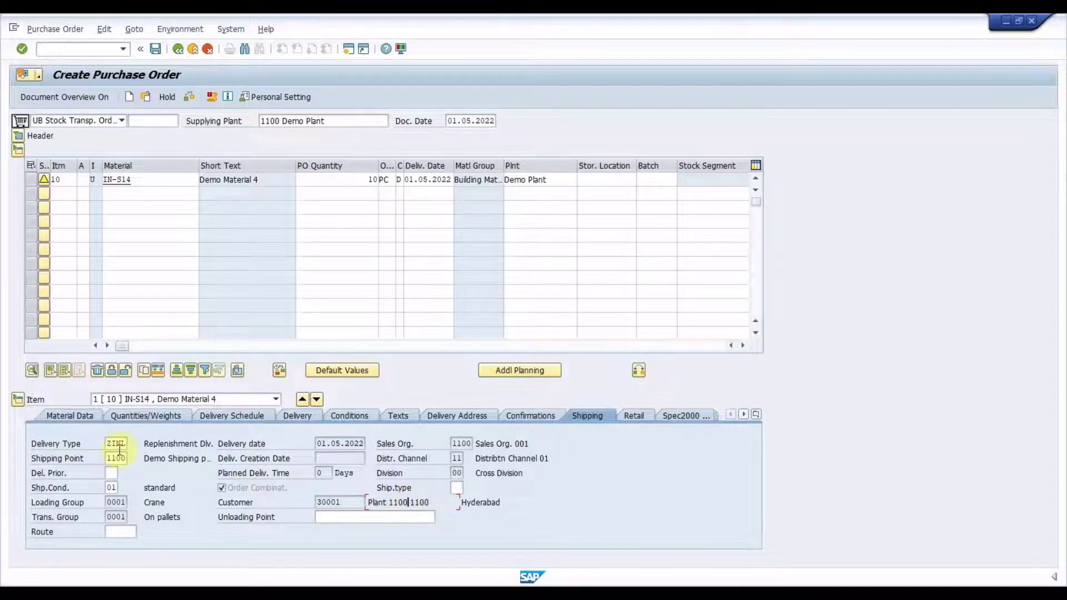
# Set item 10's storage location to 1101, giving shipping customer 31101
pyautogui.click(606, 180)
pyautogui.write('1101')
pyautogui.press('Return')
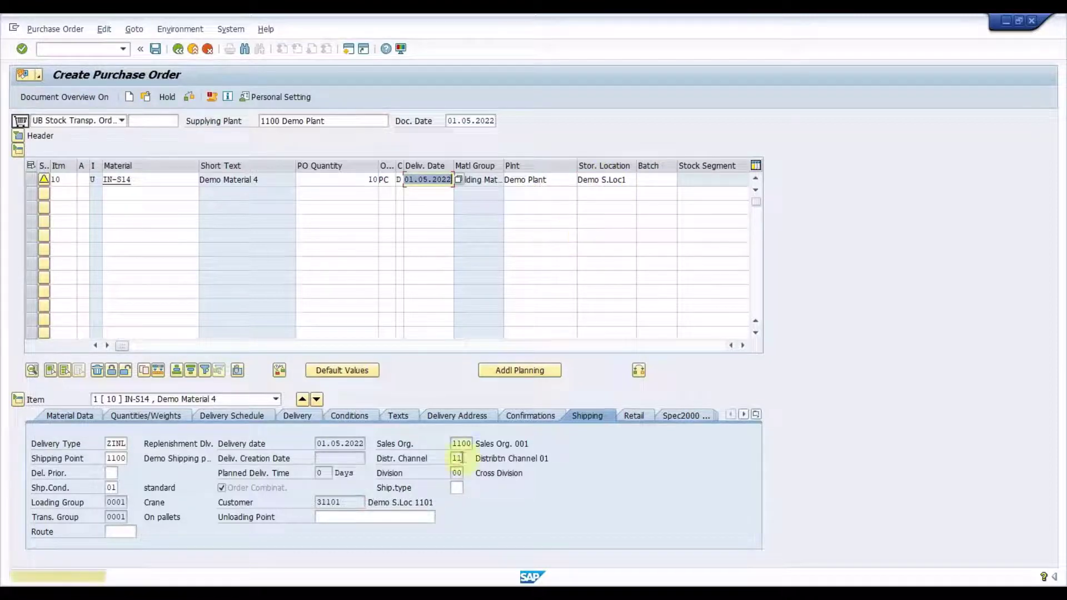
pyautogui.click(315, 501)
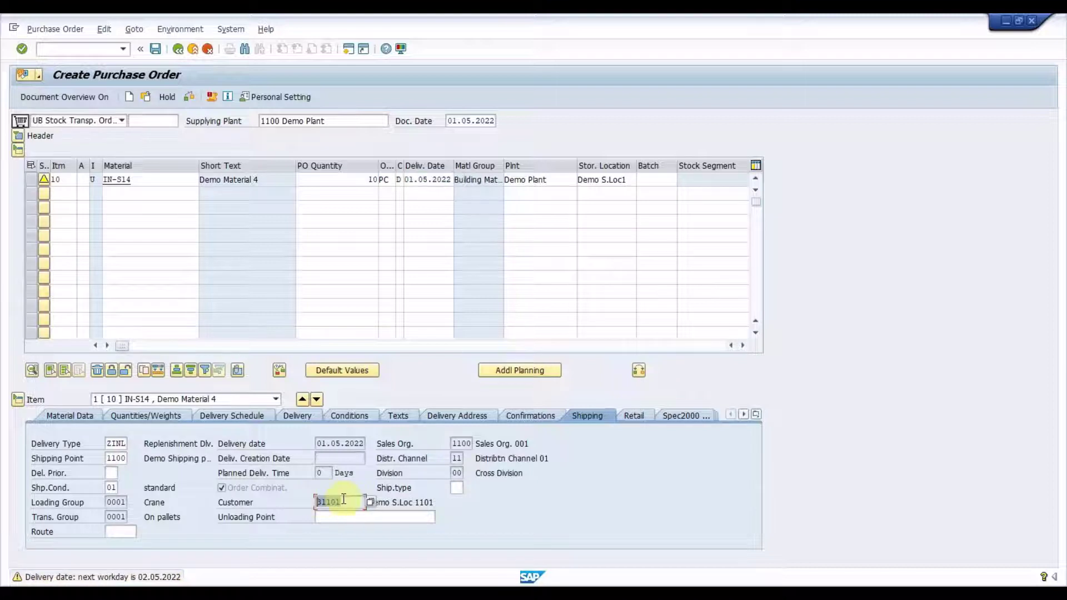
pyautogui.click(606, 180)
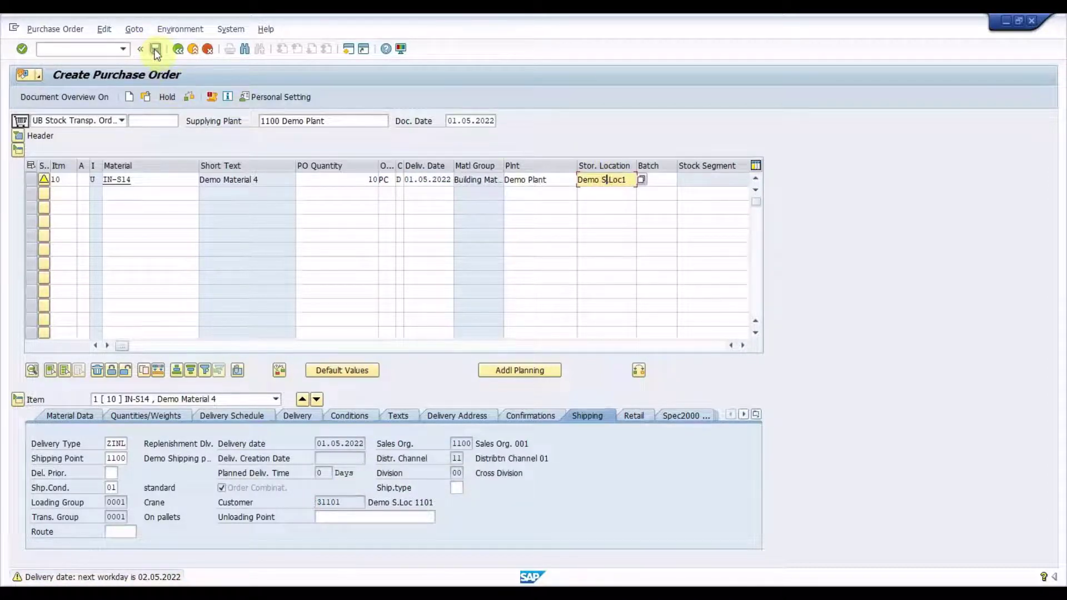
pyautogui.click(64, 196)
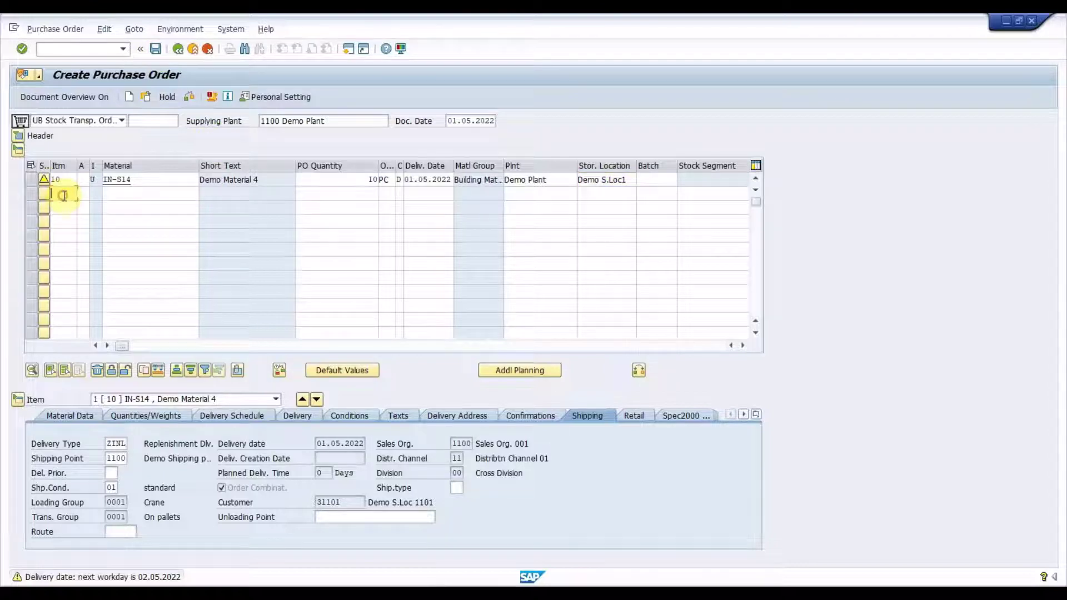
# Set item 10's issuing storage location to 1100
pyautogui.hscroll(5, 64, 195)
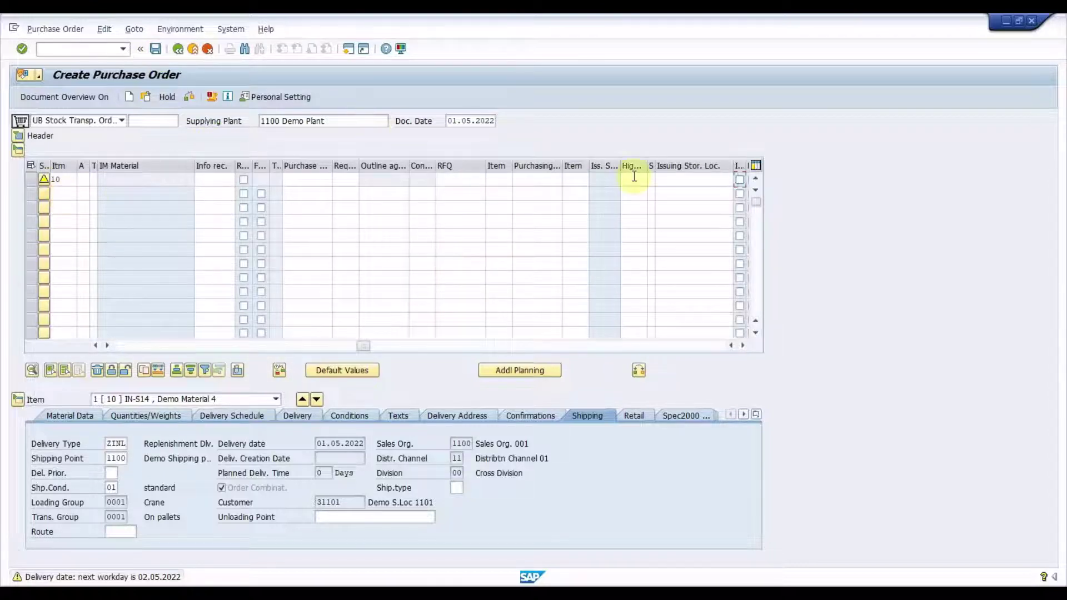
pyautogui.click(690, 179)
pyautogui.press('Down')
pyautogui.press('Return')
pyautogui.press('Return')
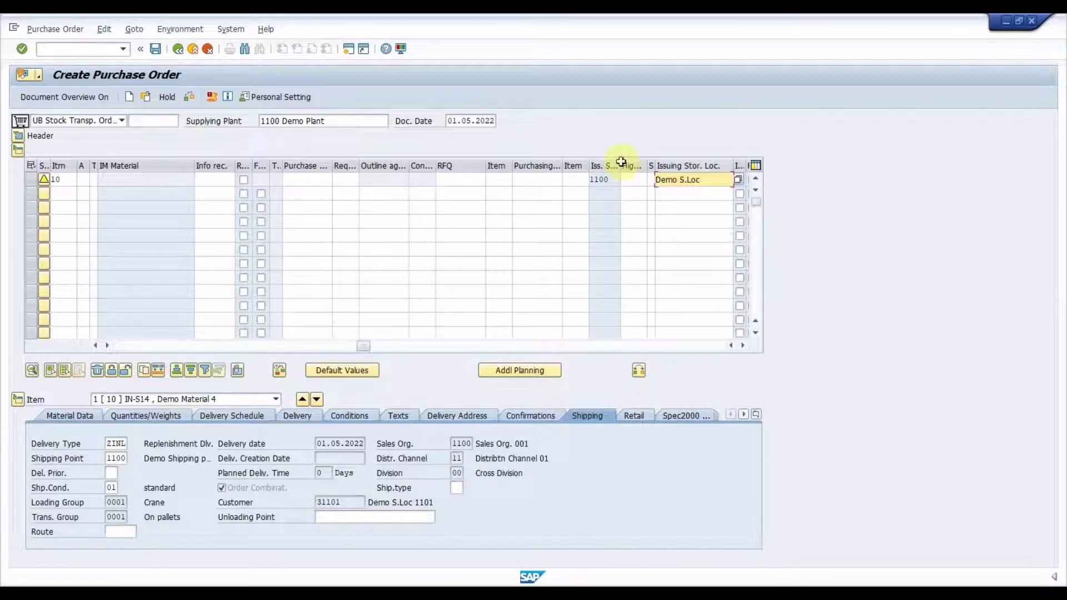
pyautogui.moveTo(621, 161); pyautogui.dragTo(648, 161)
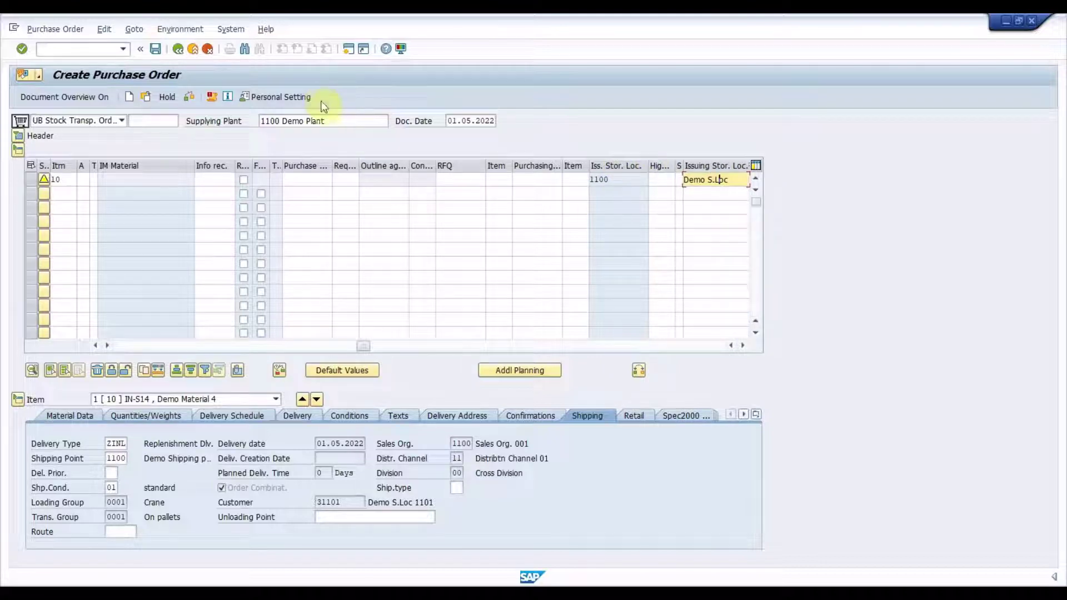
# Save the stock transport order and open the VL10B due-for-shipping list
pyautogui.click(156, 49)
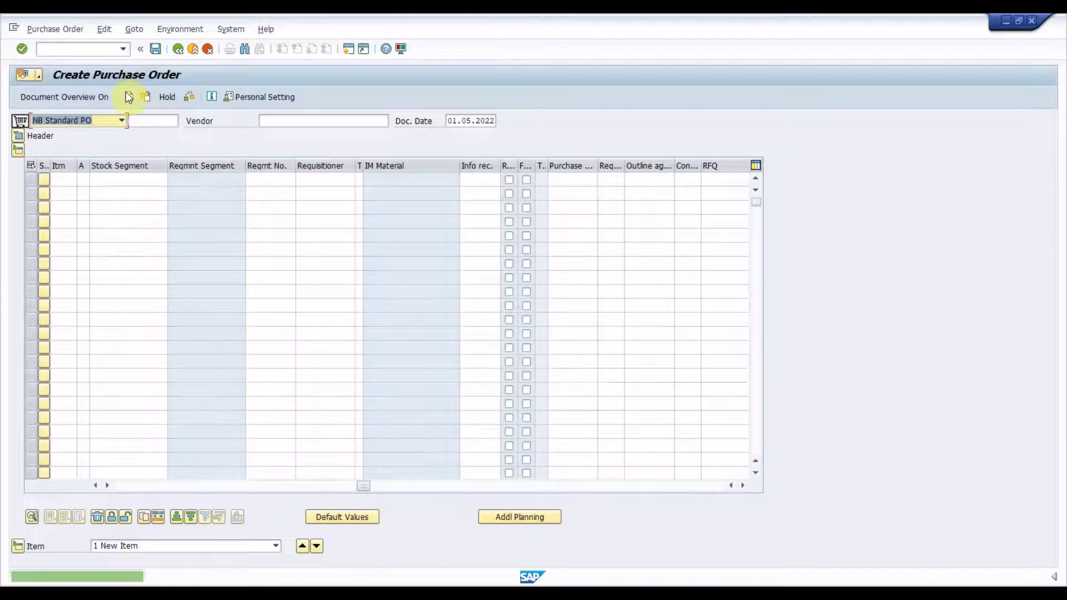
pyautogui.click(147, 97)
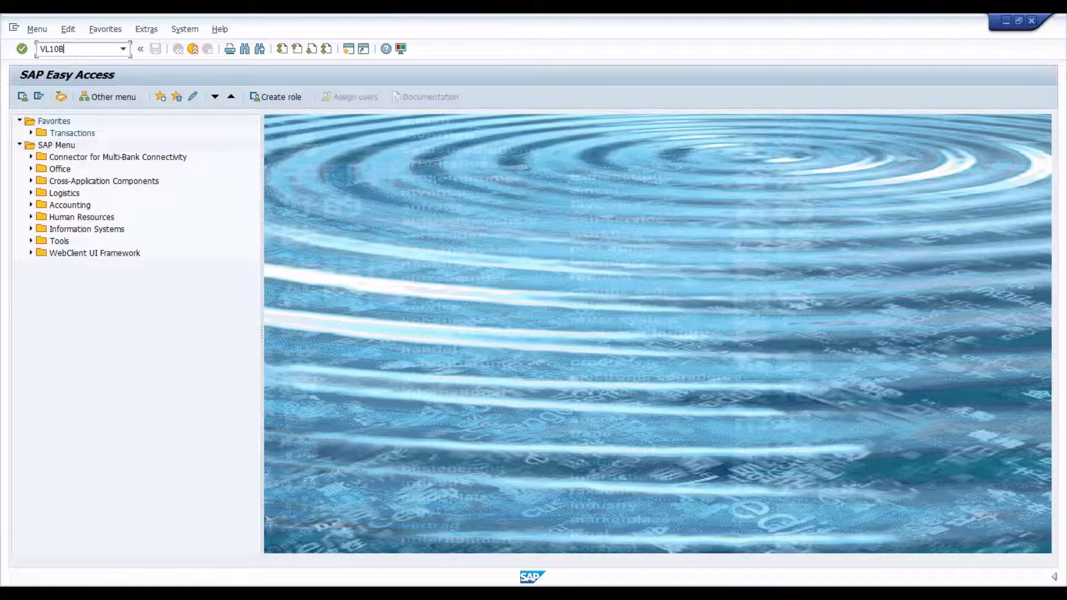
pyautogui.press('Return')
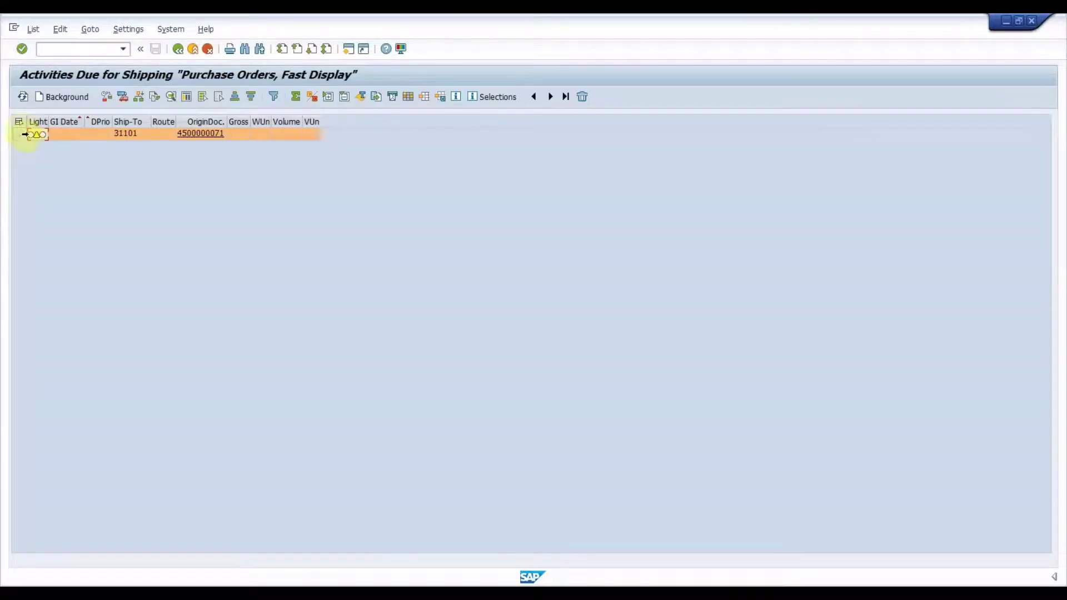
pyautogui.click(23, 135)
pyautogui.click(67, 96)
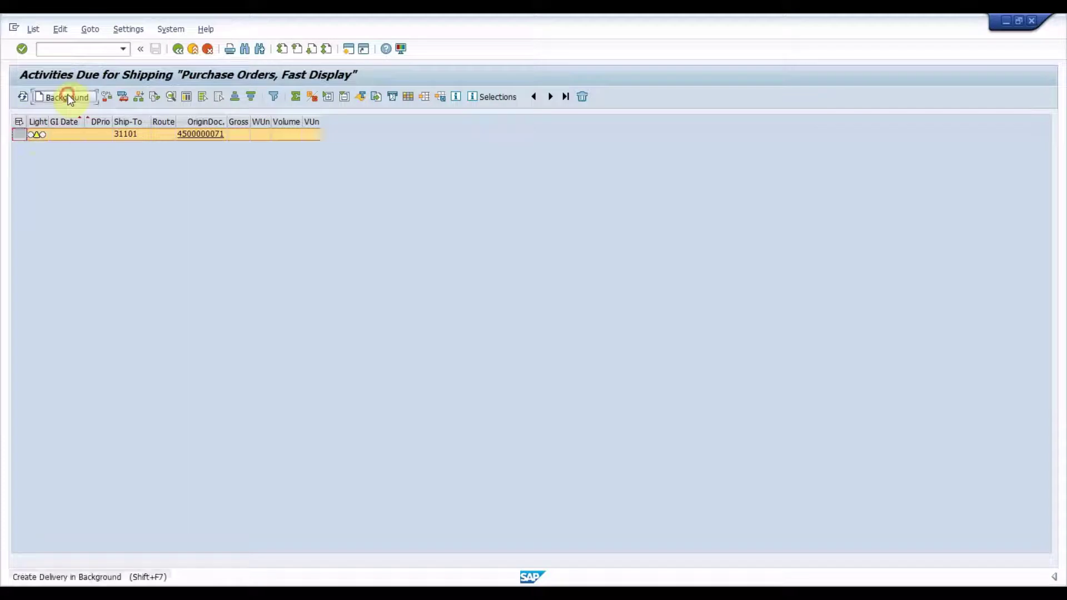
pyautogui.click(123, 97)
pyautogui.click(369, 135)
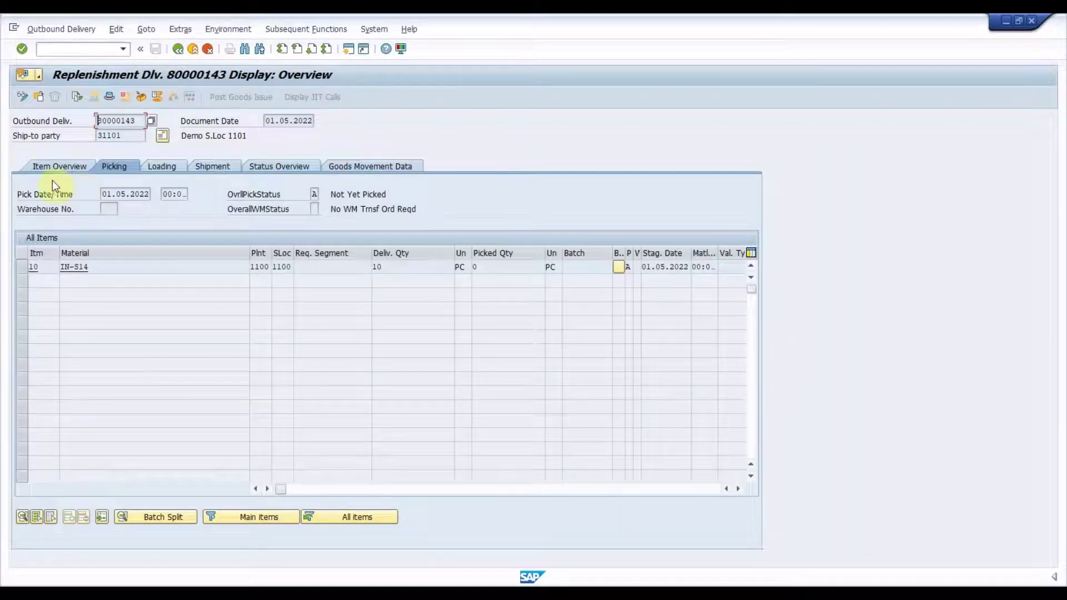
# Enter picked quantity 10 on item 10 and post the goods issue
pyautogui.click(23, 97)
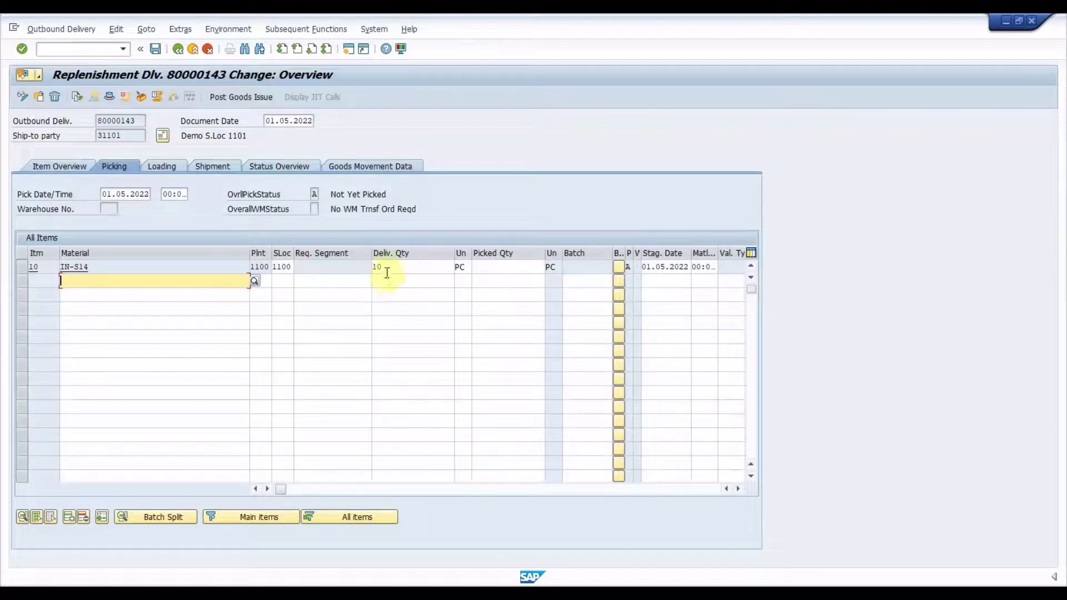
pyautogui.click(520, 270)
pyautogui.write('10')
pyautogui.press('Return')
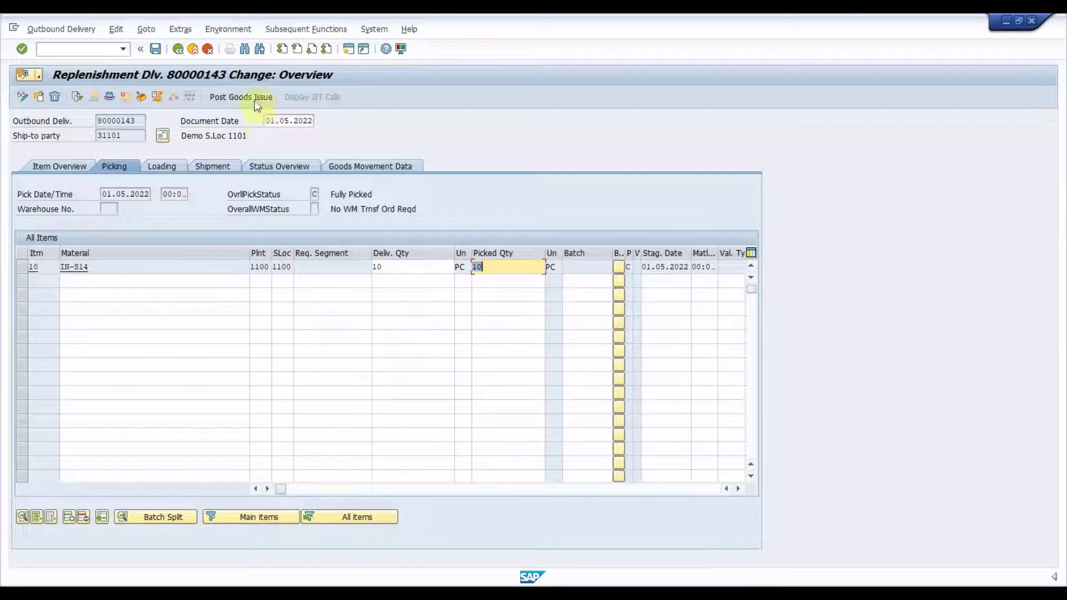
pyautogui.click(253, 98)
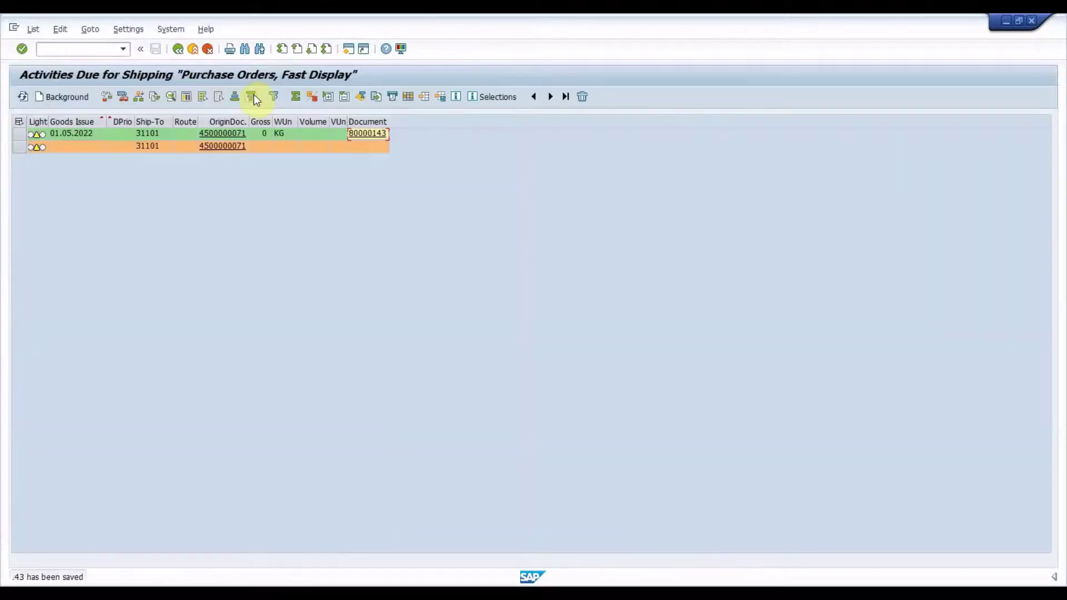
pyautogui.hotkey('ctrl', '/')
# Create a ZIF8 billing document in VF01 for delivery 80000143
pyautogui.write('/NVF01')
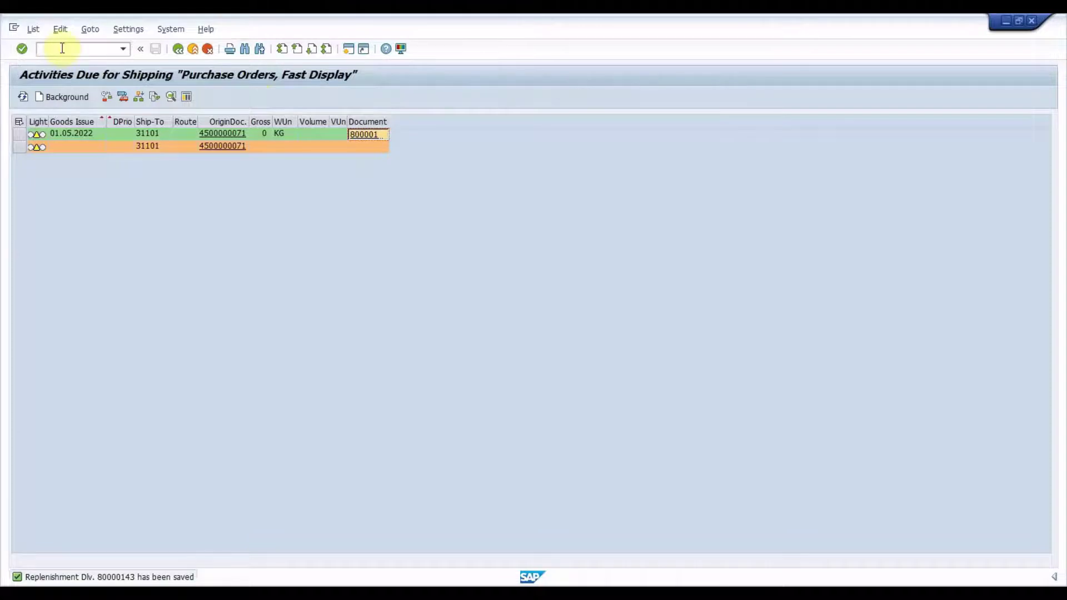
pyautogui.press('Return')
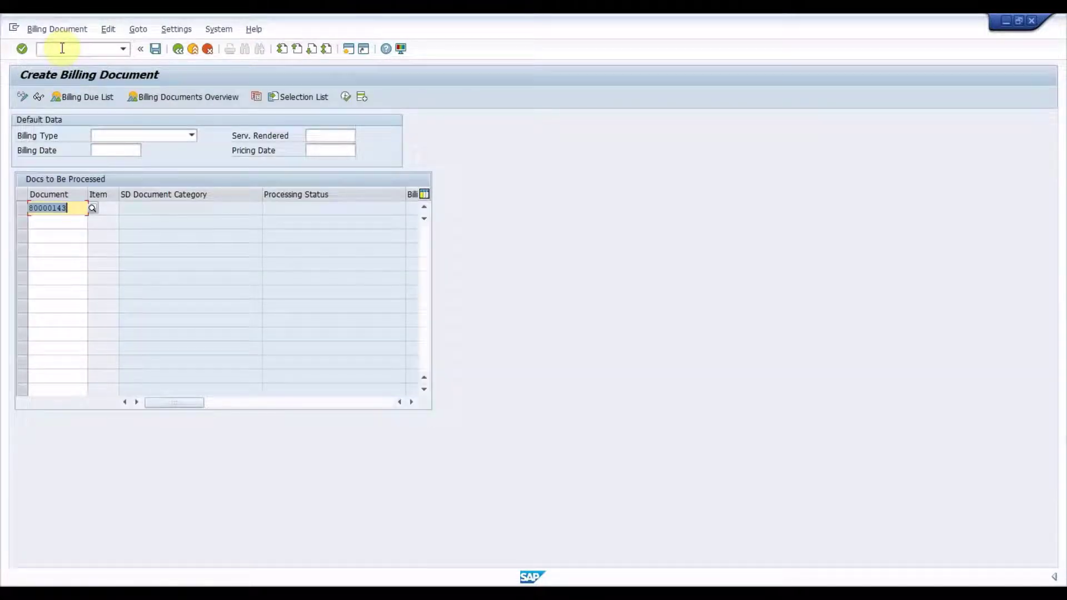
pyautogui.press('Return')
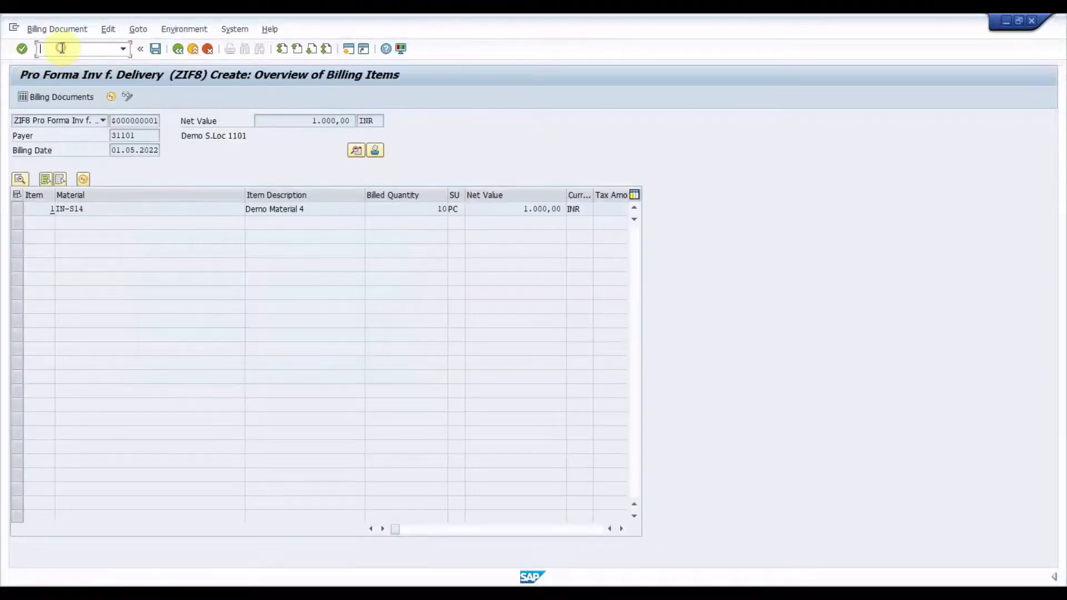
pyautogui.write('/')
pyautogui.click(102, 117)
pyautogui.click(105, 117)
pyautogui.click(146, 122)
pyautogui.click(232, 212)
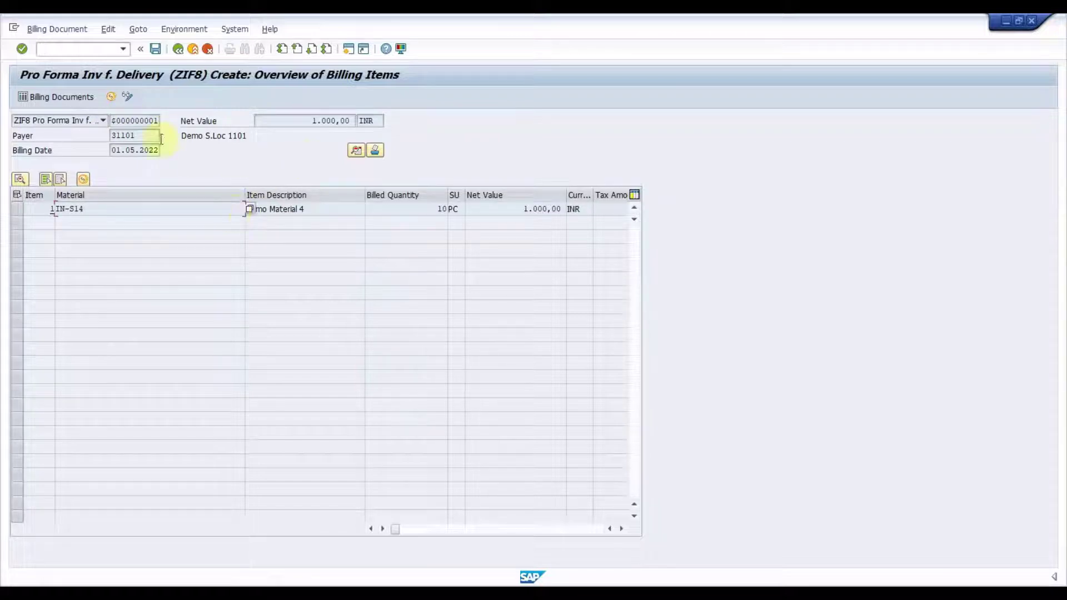
# Review item 1's PR00 price condition and save pro forma invoice 90000092
pyautogui.click(83, 178)
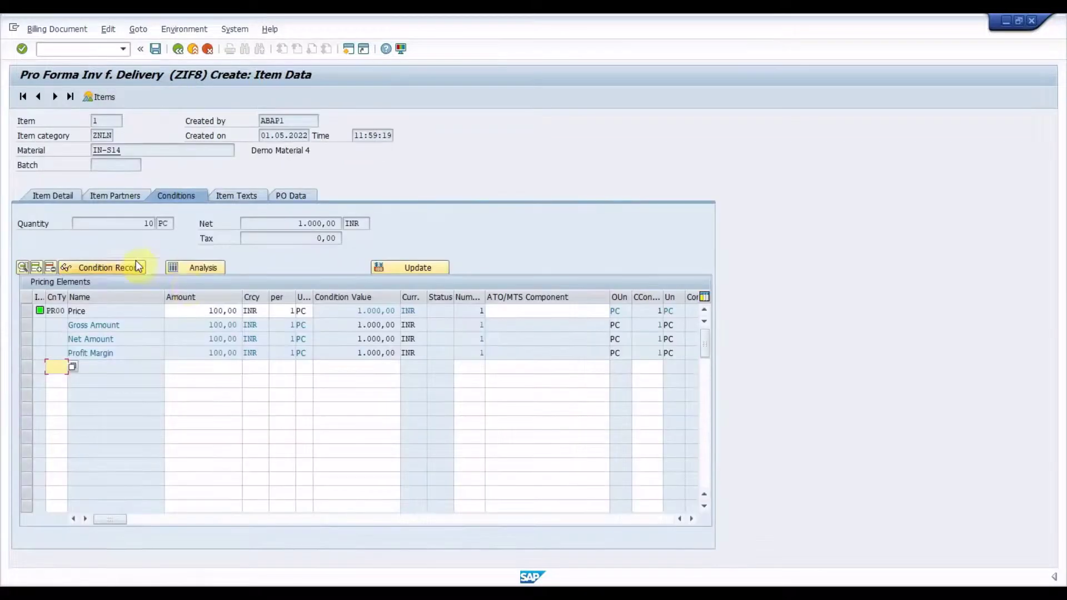
pyautogui.click(140, 309)
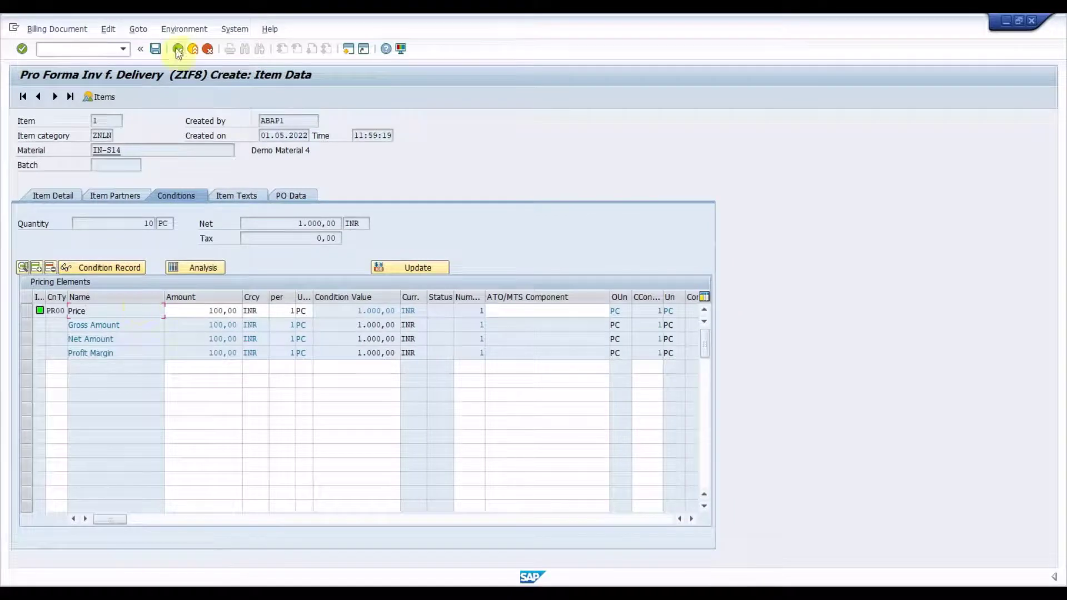
pyautogui.click(153, 49)
pyautogui.click(83, 49)
pyautogui.write('/NMMB')
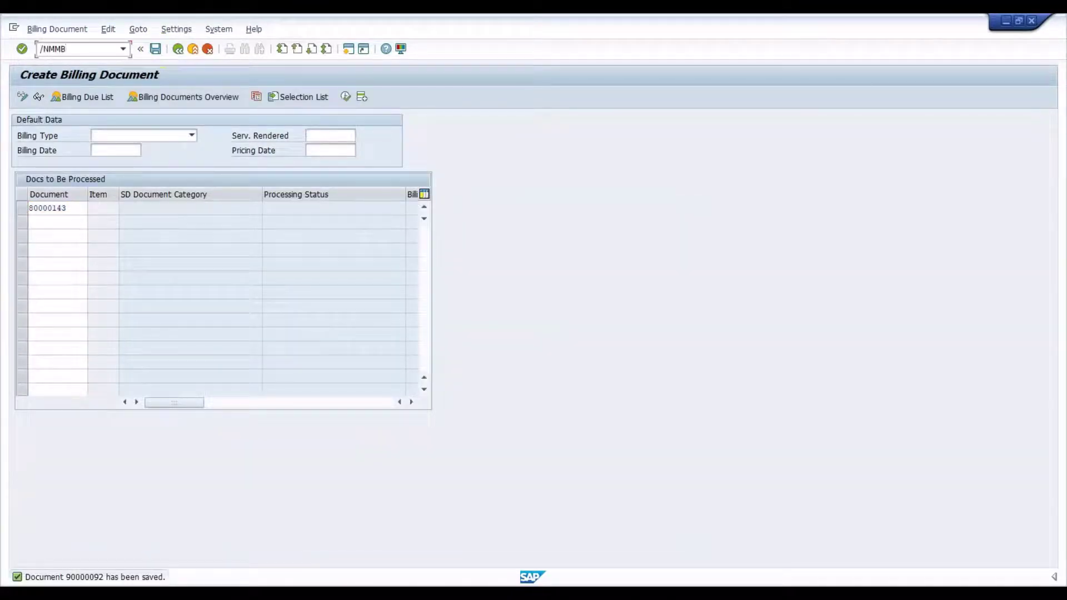
pyautogui.write('E')
# Run MMBE for IN-S14 at storage location 1101, showing 1,000 unrestricted and 12,000 on order
pyautogui.press('Return')
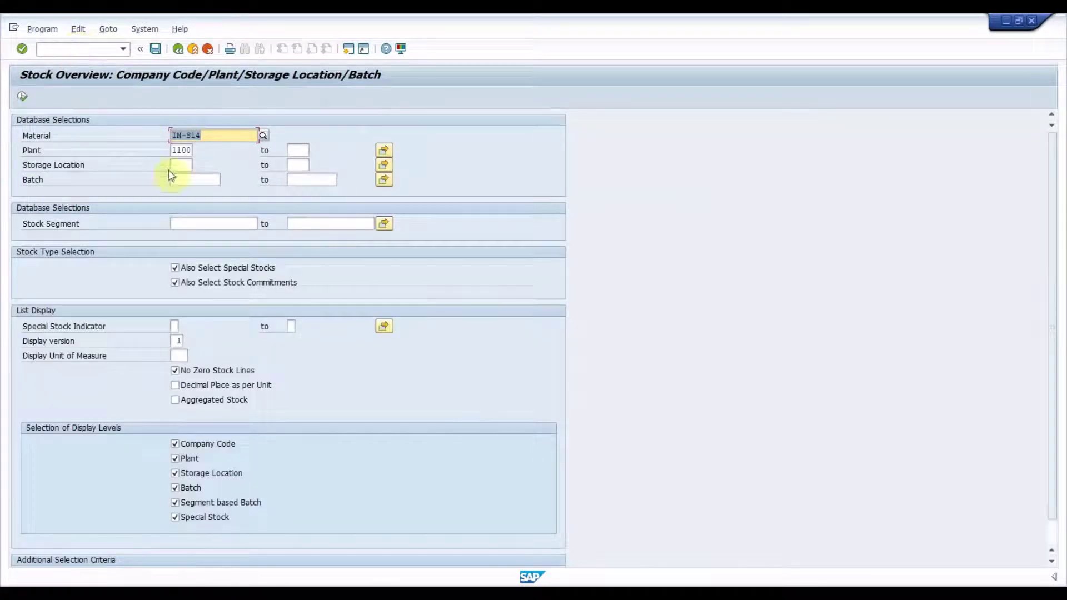
pyautogui.click(188, 160)
pyautogui.write('1101')
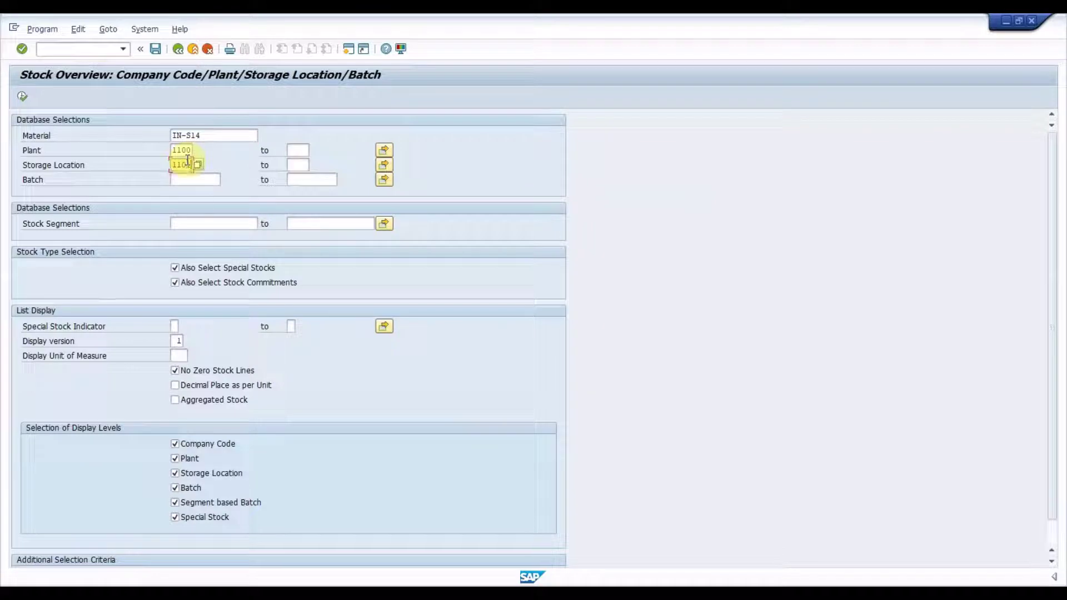
pyautogui.click(188, 161)
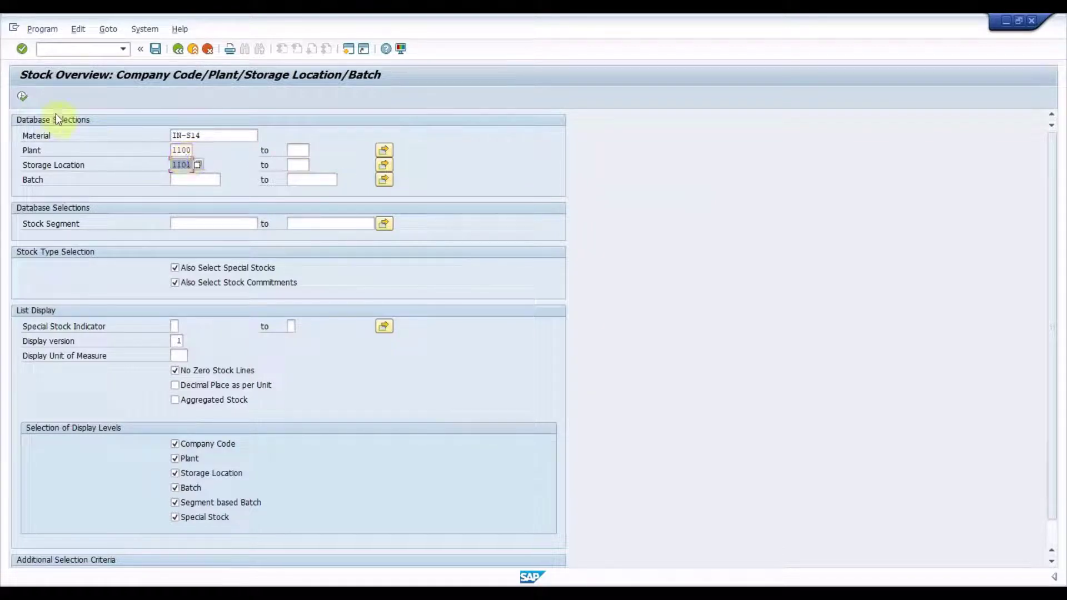
pyautogui.click(22, 97)
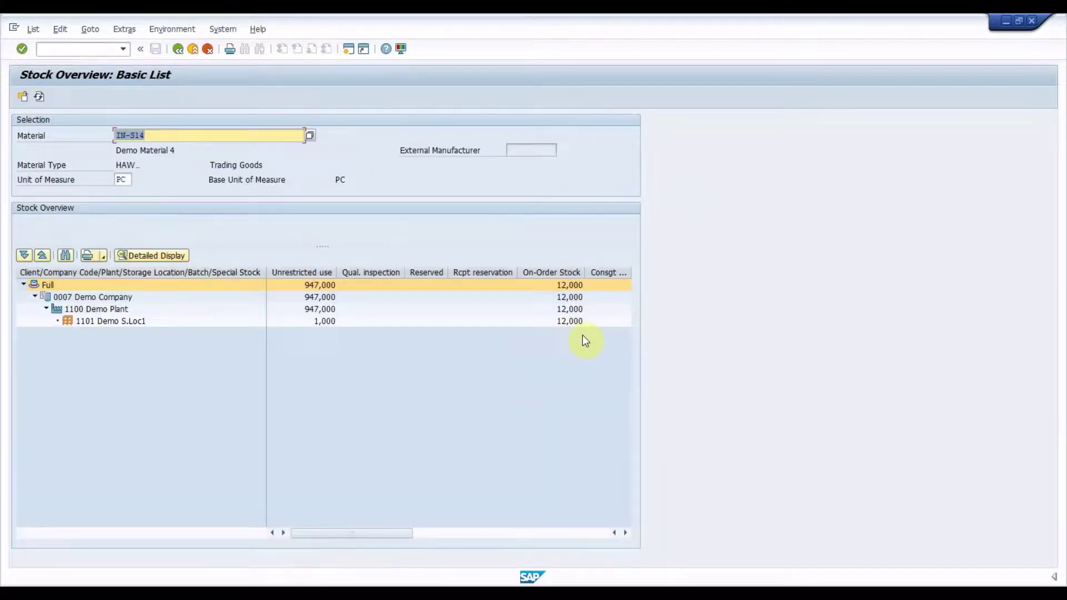
pyautogui.click(564, 322)
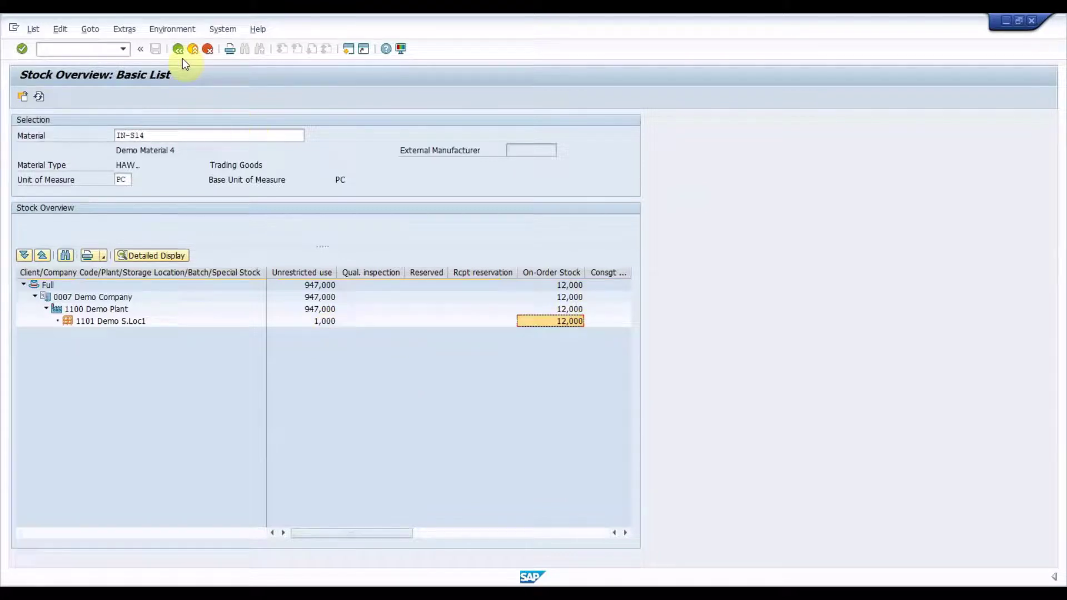
pyautogui.click(101, 49)
# Start MIGO as a goods receipt against an outbound delivery
pyautogui.write('/N')
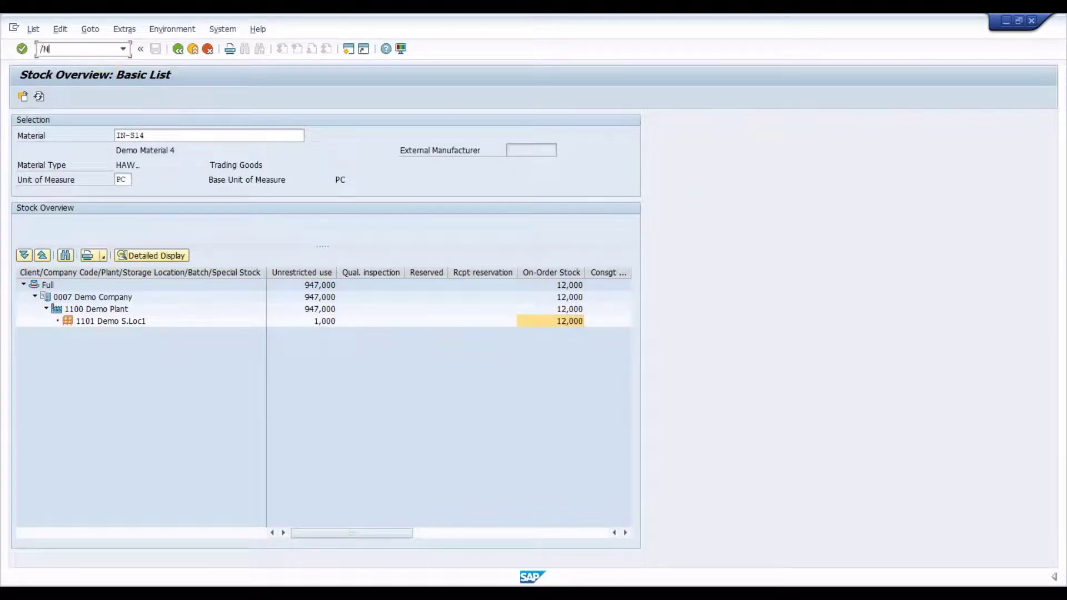
pyautogui.press('Return')
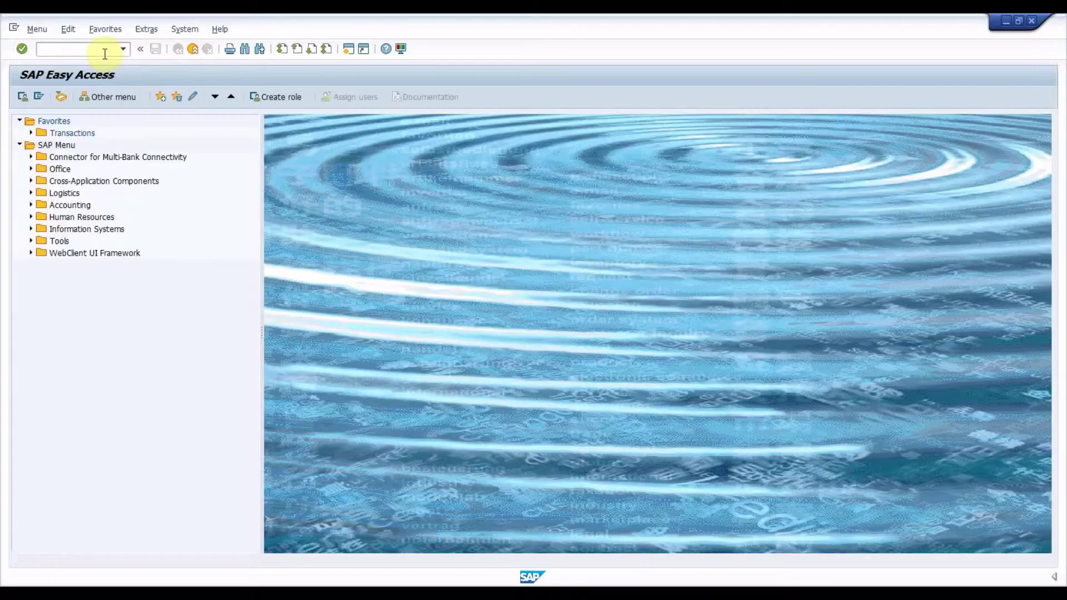
pyautogui.click(105, 53)
pyautogui.press('Return')
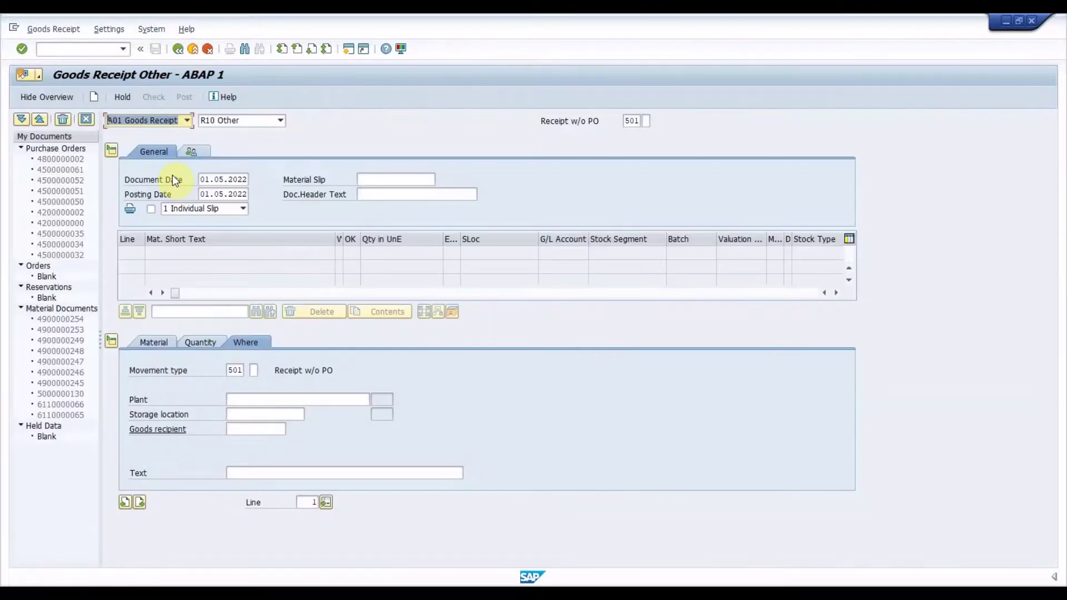
pyautogui.click(262, 118)
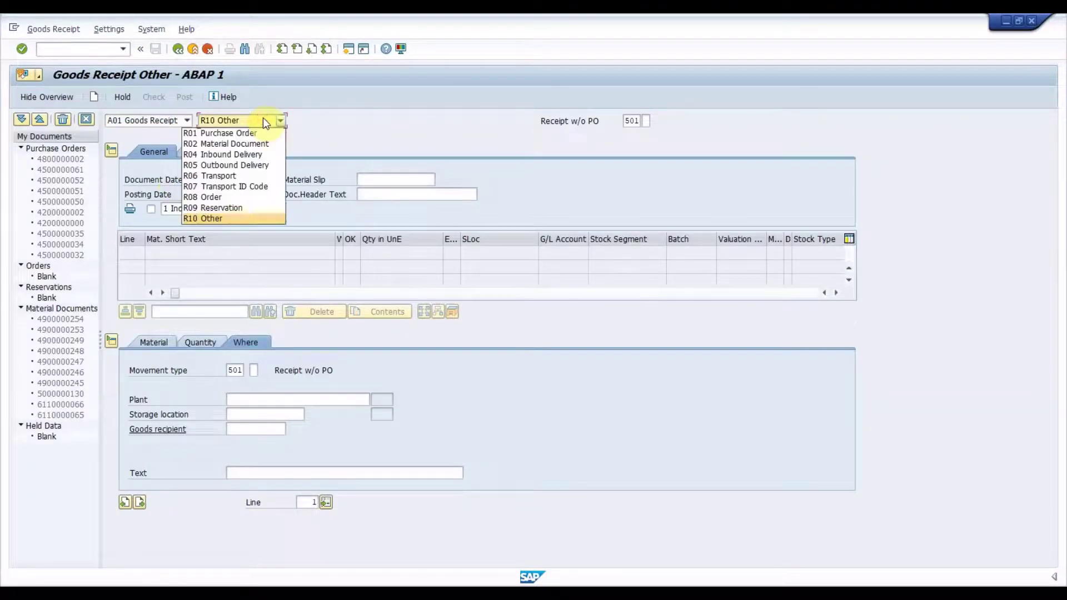
pyautogui.click(242, 166)
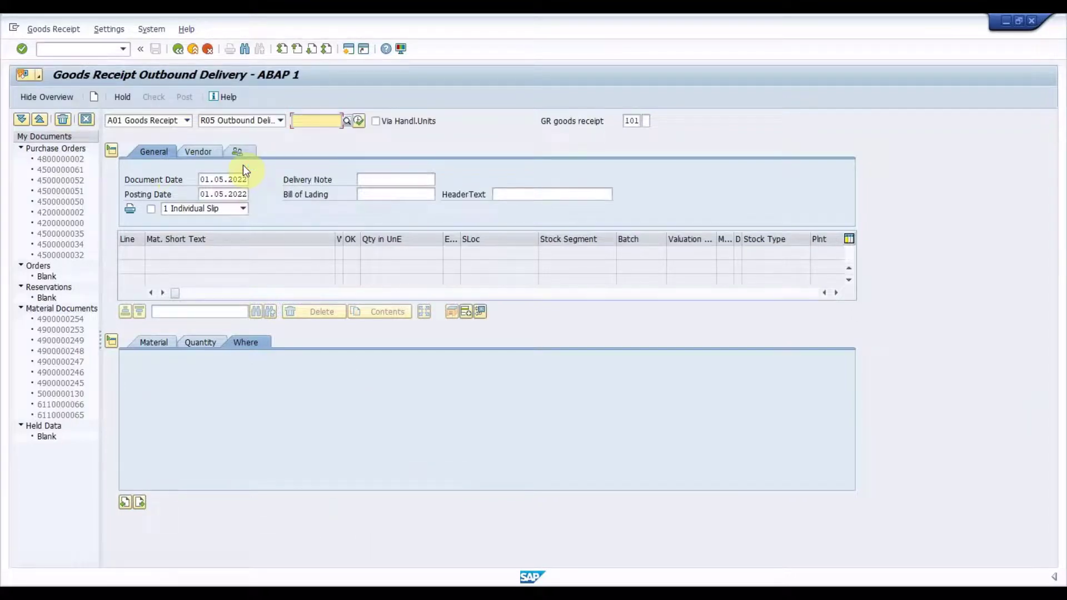
# Load delivery 80000143, mark its item OK, check and post the goods receipt
pyautogui.write('80000143')
pyautogui.press('Return')
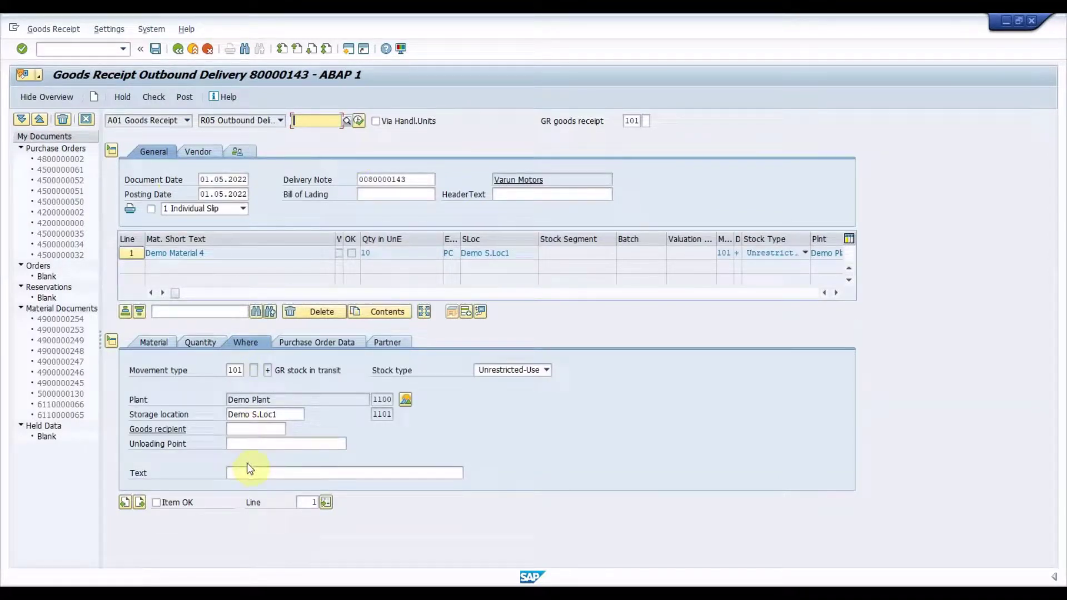
pyautogui.click(172, 503)
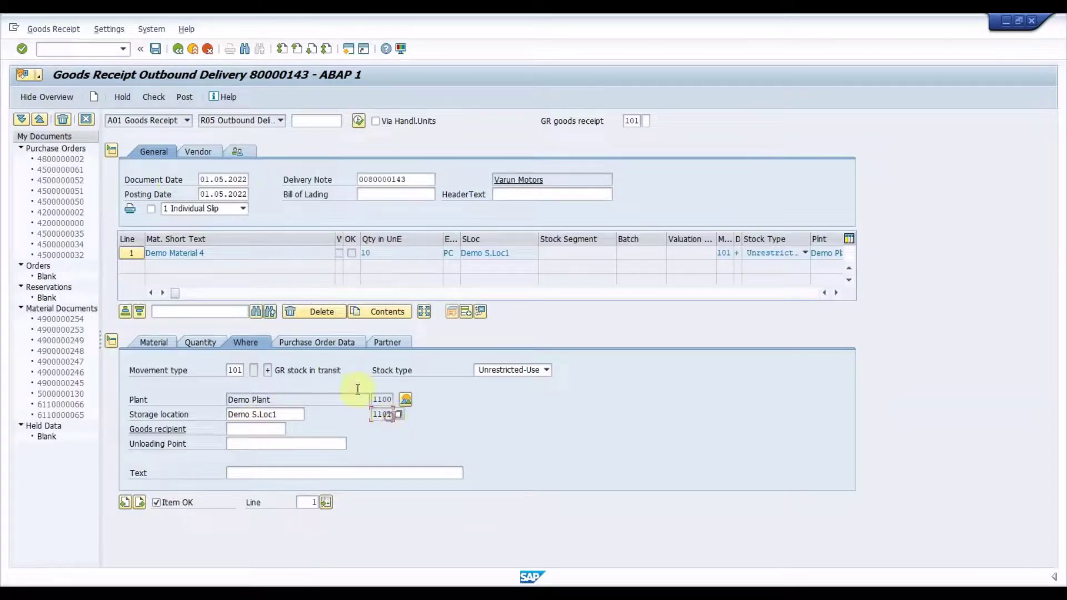
pyautogui.click(173, 98)
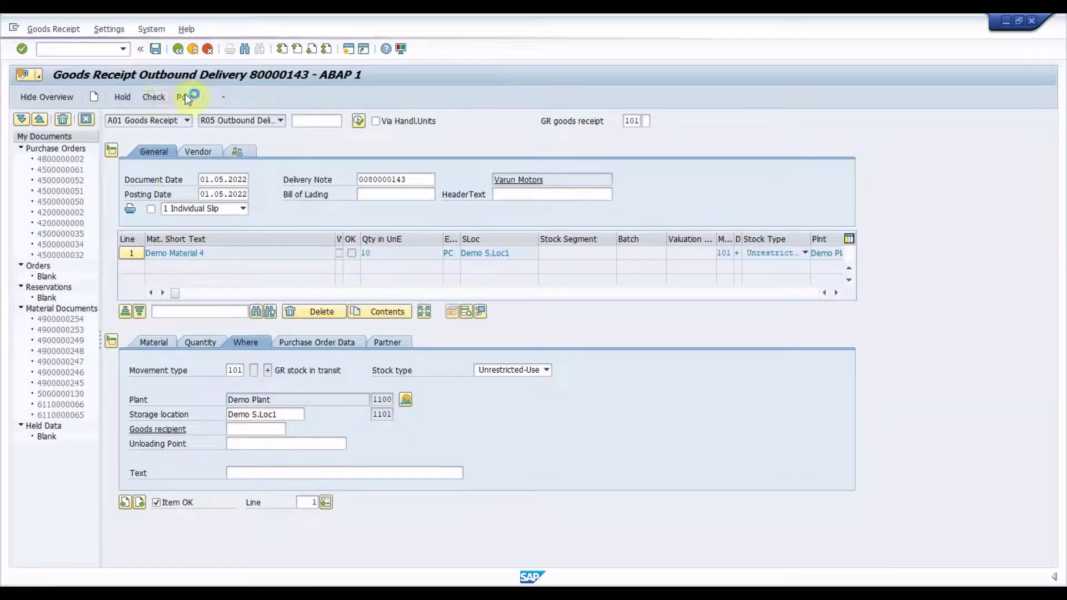
pyautogui.click(185, 98)
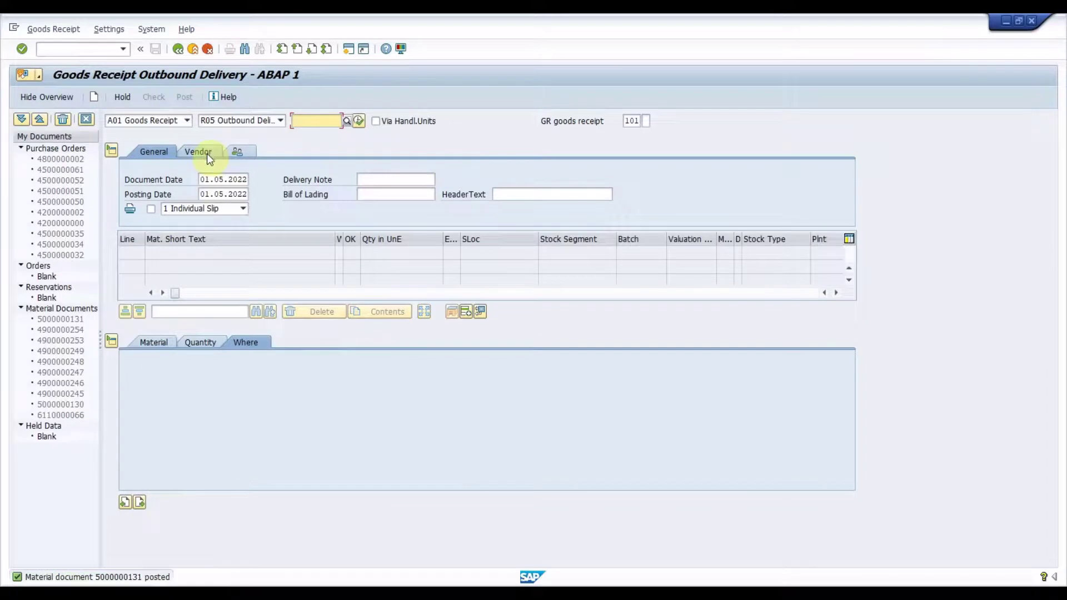
pyautogui.click(183, 121)
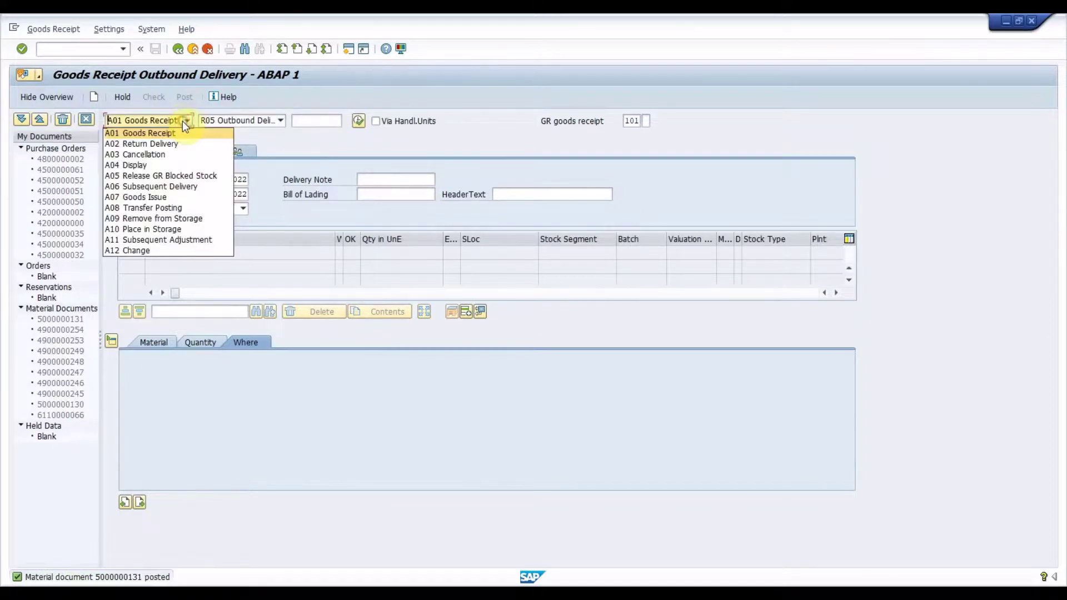
pyautogui.click(157, 165)
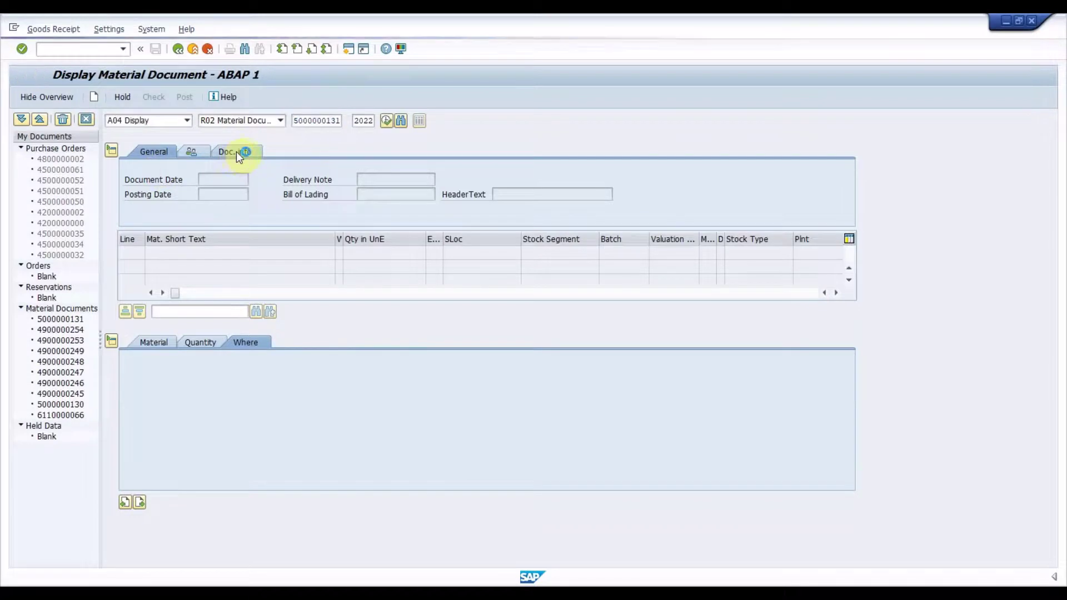
pyautogui.click(282, 151)
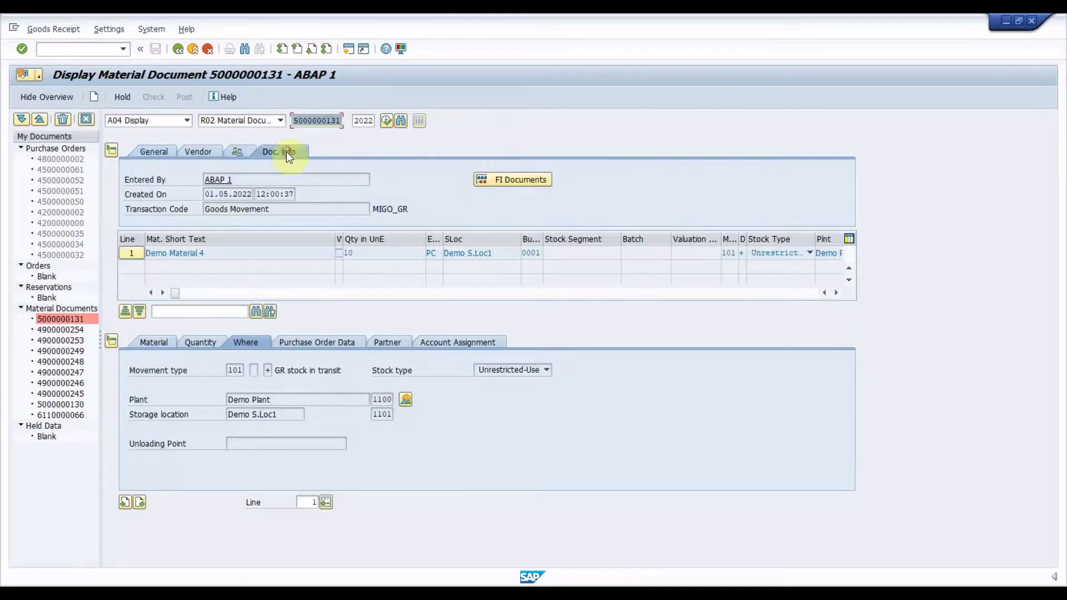
pyautogui.click(538, 181)
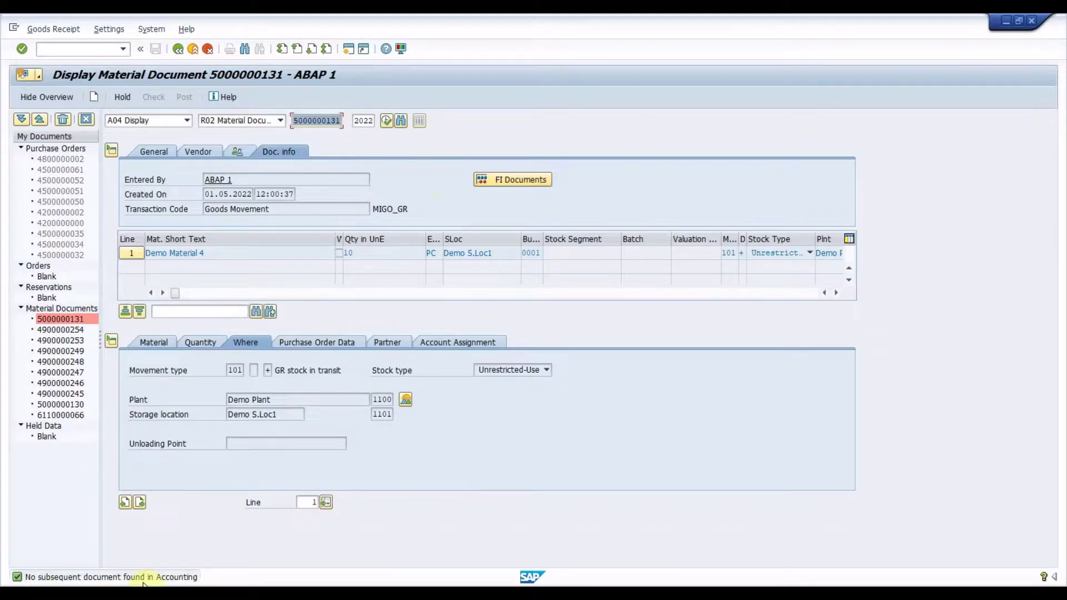
pyautogui.click(102, 50)
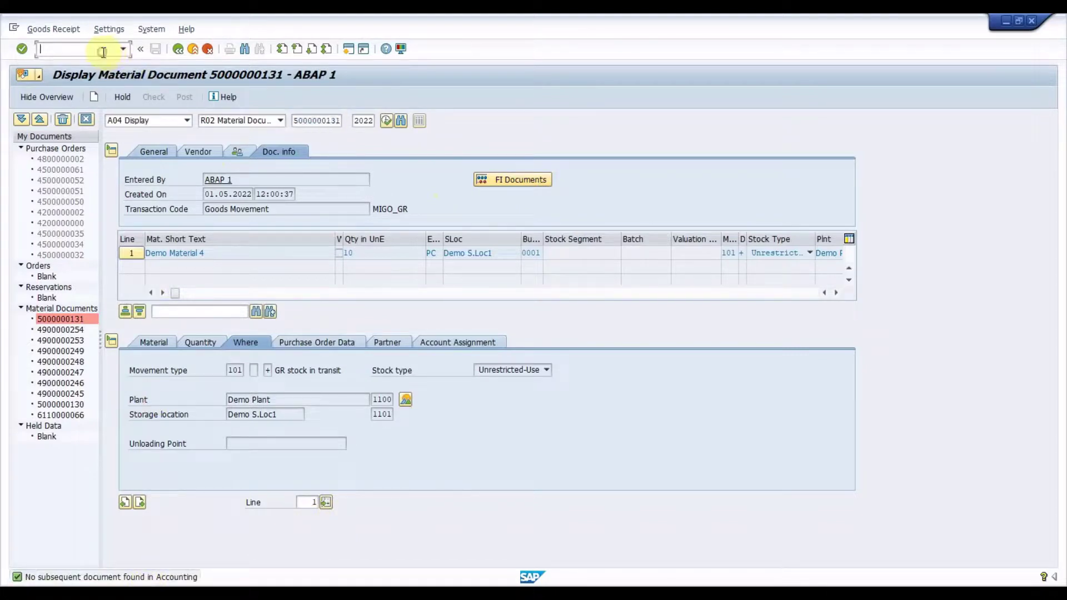
# Run MMBE for IN-S14 at 1100/1101 and check 11,000 unrestricted and 2,000 on order
pyautogui.write('/n')
pyautogui.press('Return')
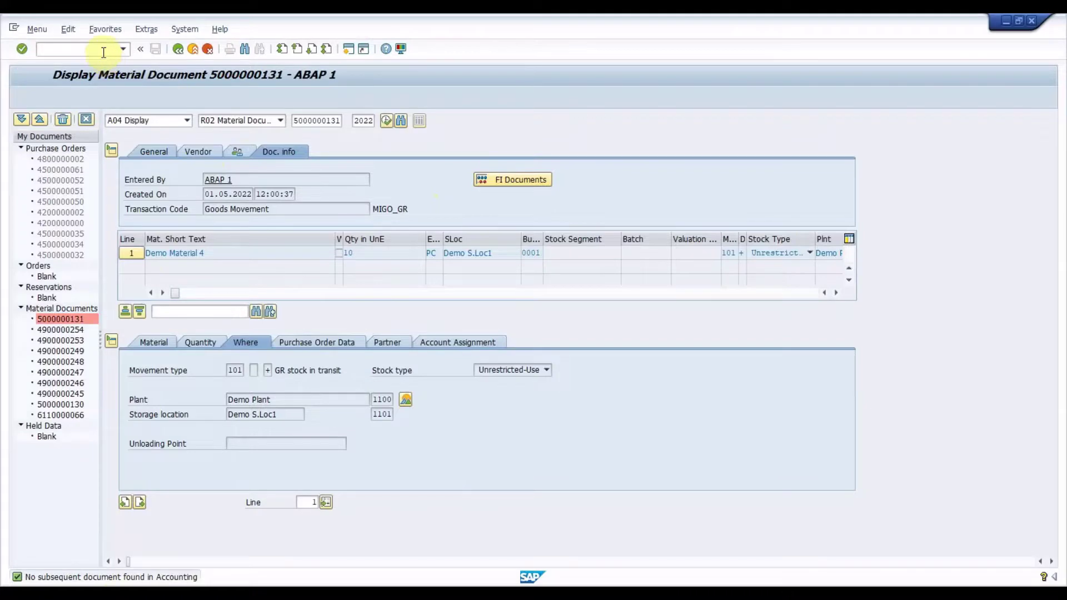
pyautogui.write('MM')
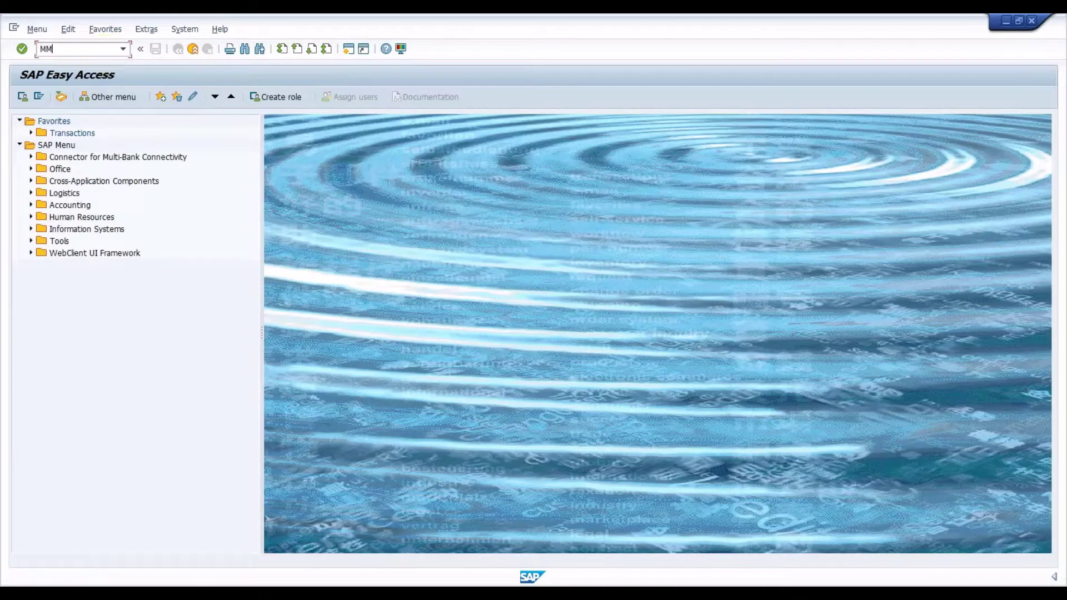
pyautogui.write('BE')
pyautogui.press('Return')
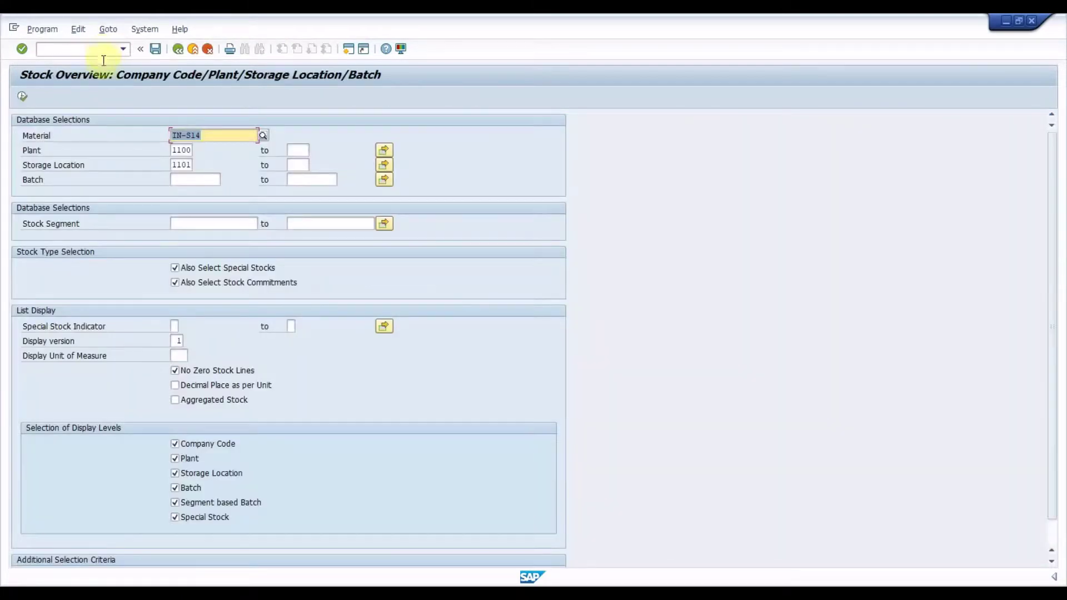
pyautogui.click(182, 165)
pyautogui.click(23, 97)
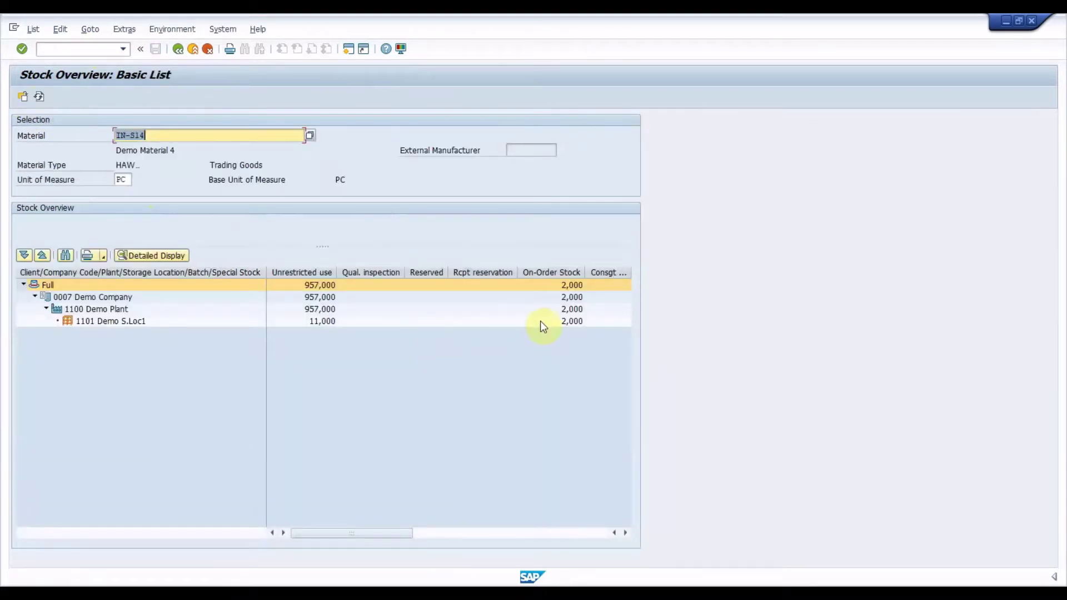
pyautogui.click(566, 321)
pyautogui.click(325, 320)
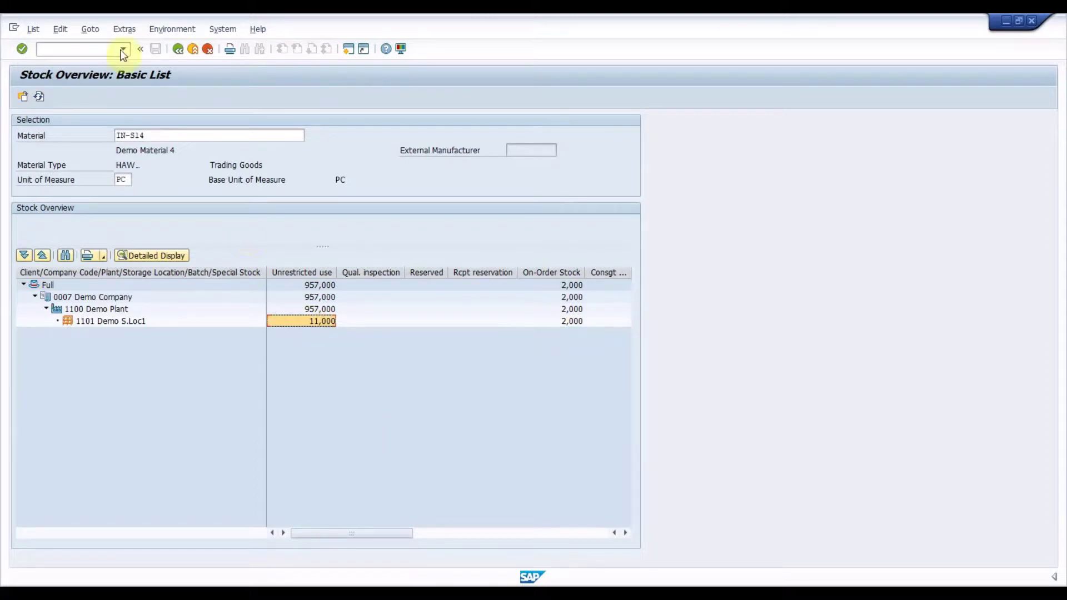
# Return to the SAP Easy Access menu with /N
pyautogui.click(99, 53)
pyautogui.write('/N')
pyautogui.press('Return')
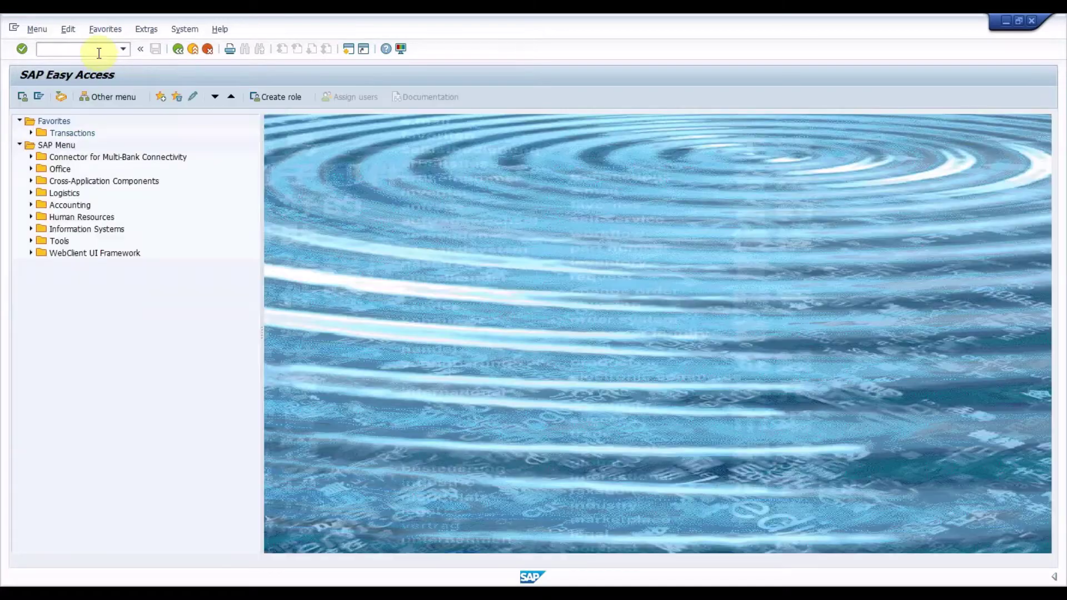